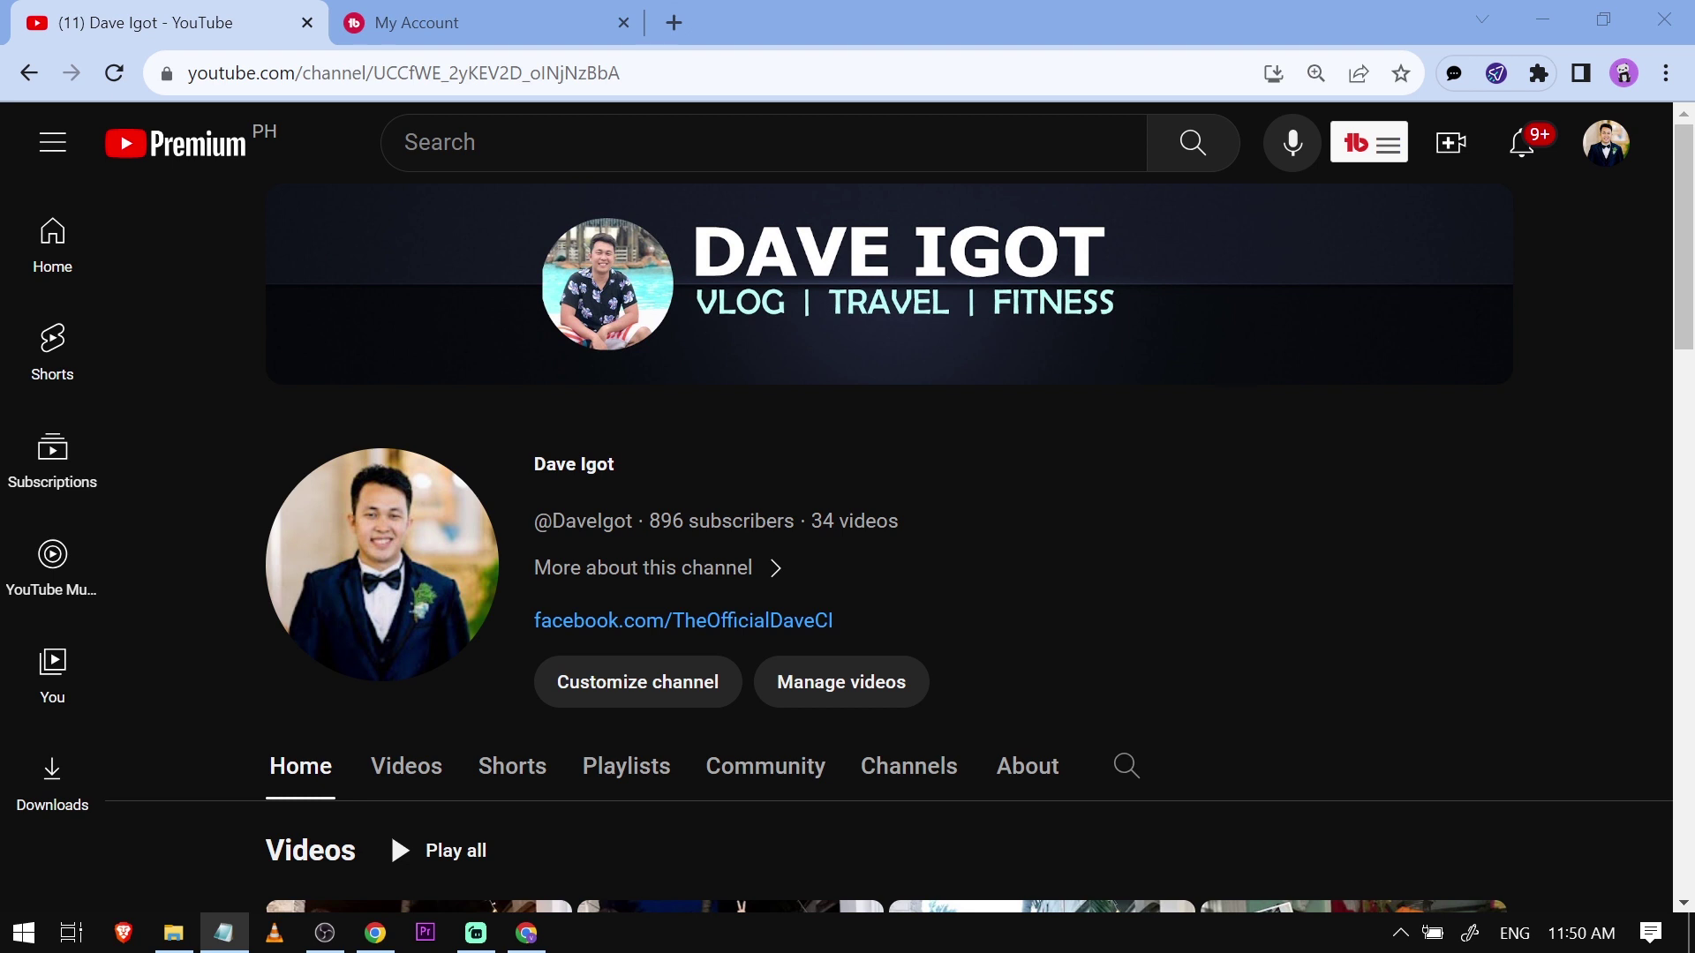
Upload the ENG CC INFINITY POOL Memory No 19 video file via Create > Upload videos
click(1450, 145)
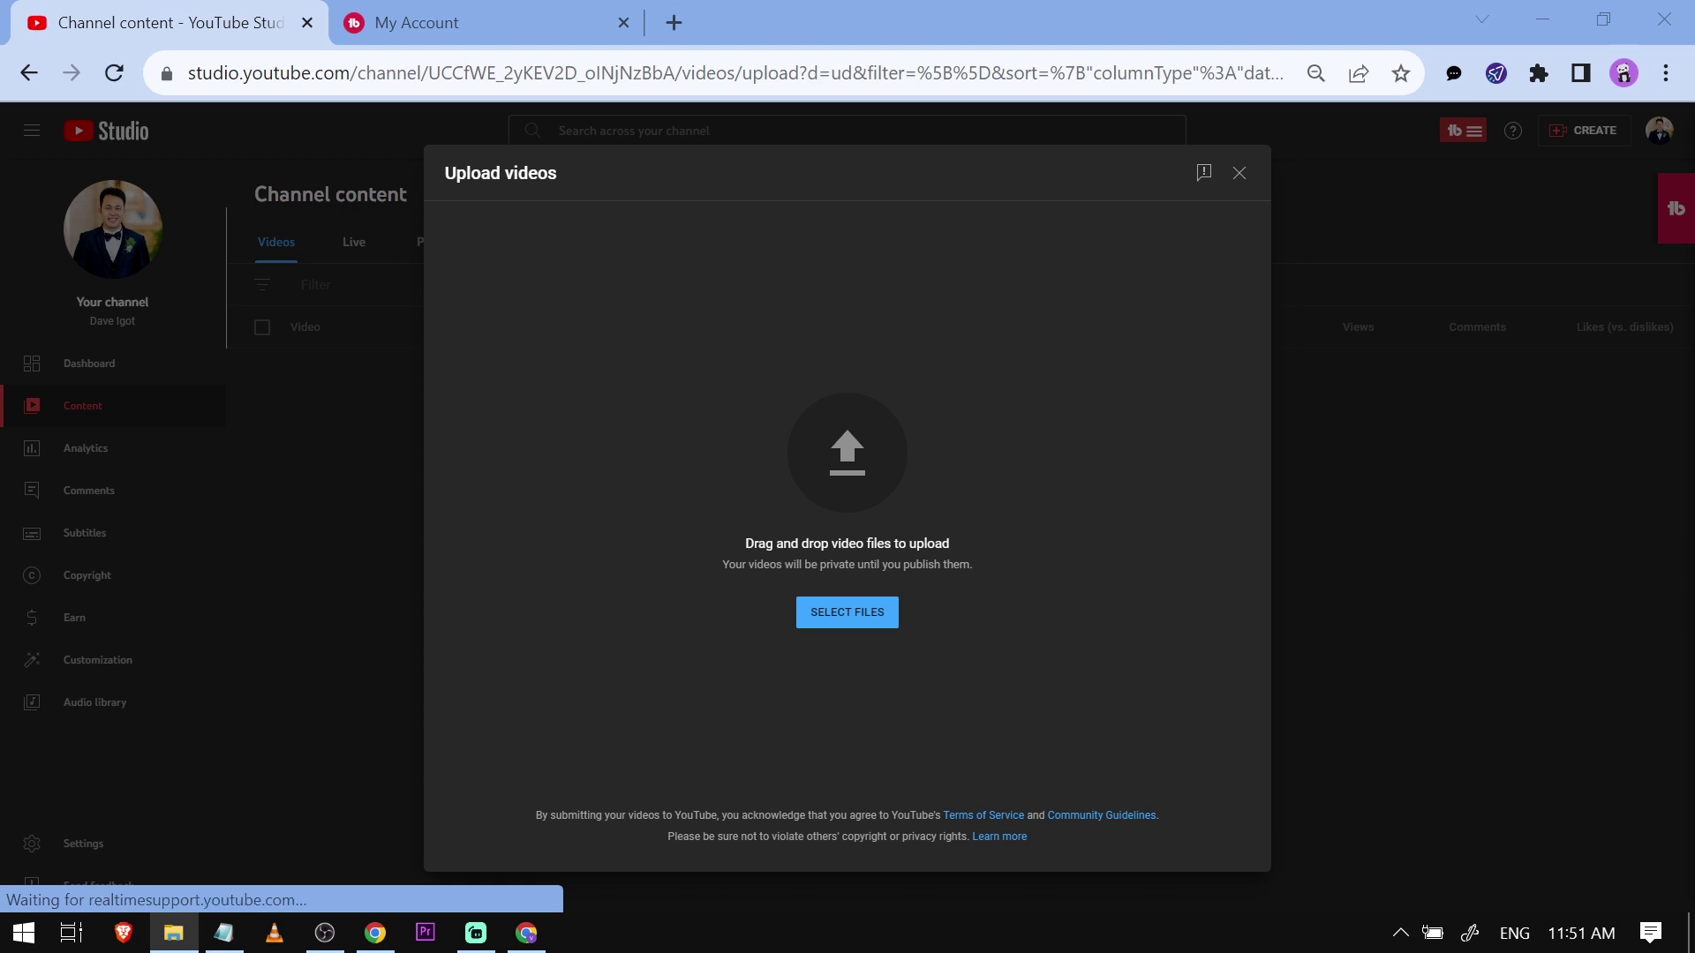
drag(722, 359, 736, 442)
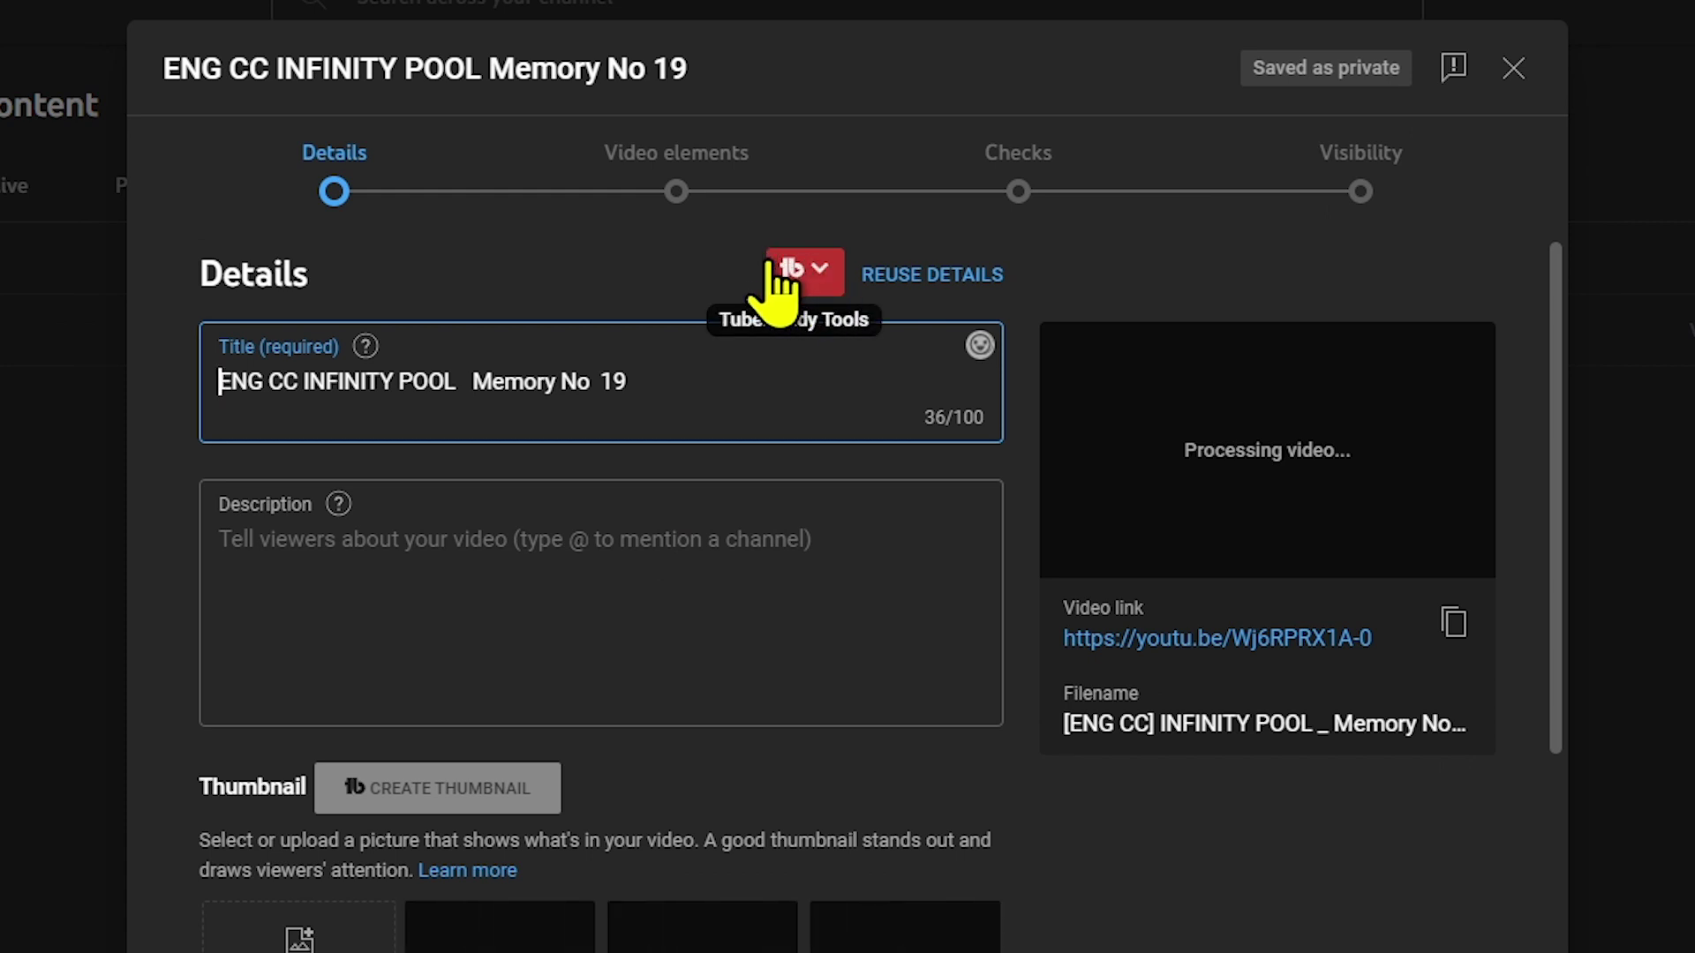
Open the TubeBuddy tools panel beside Reuse Details for this upload
click(795, 291)
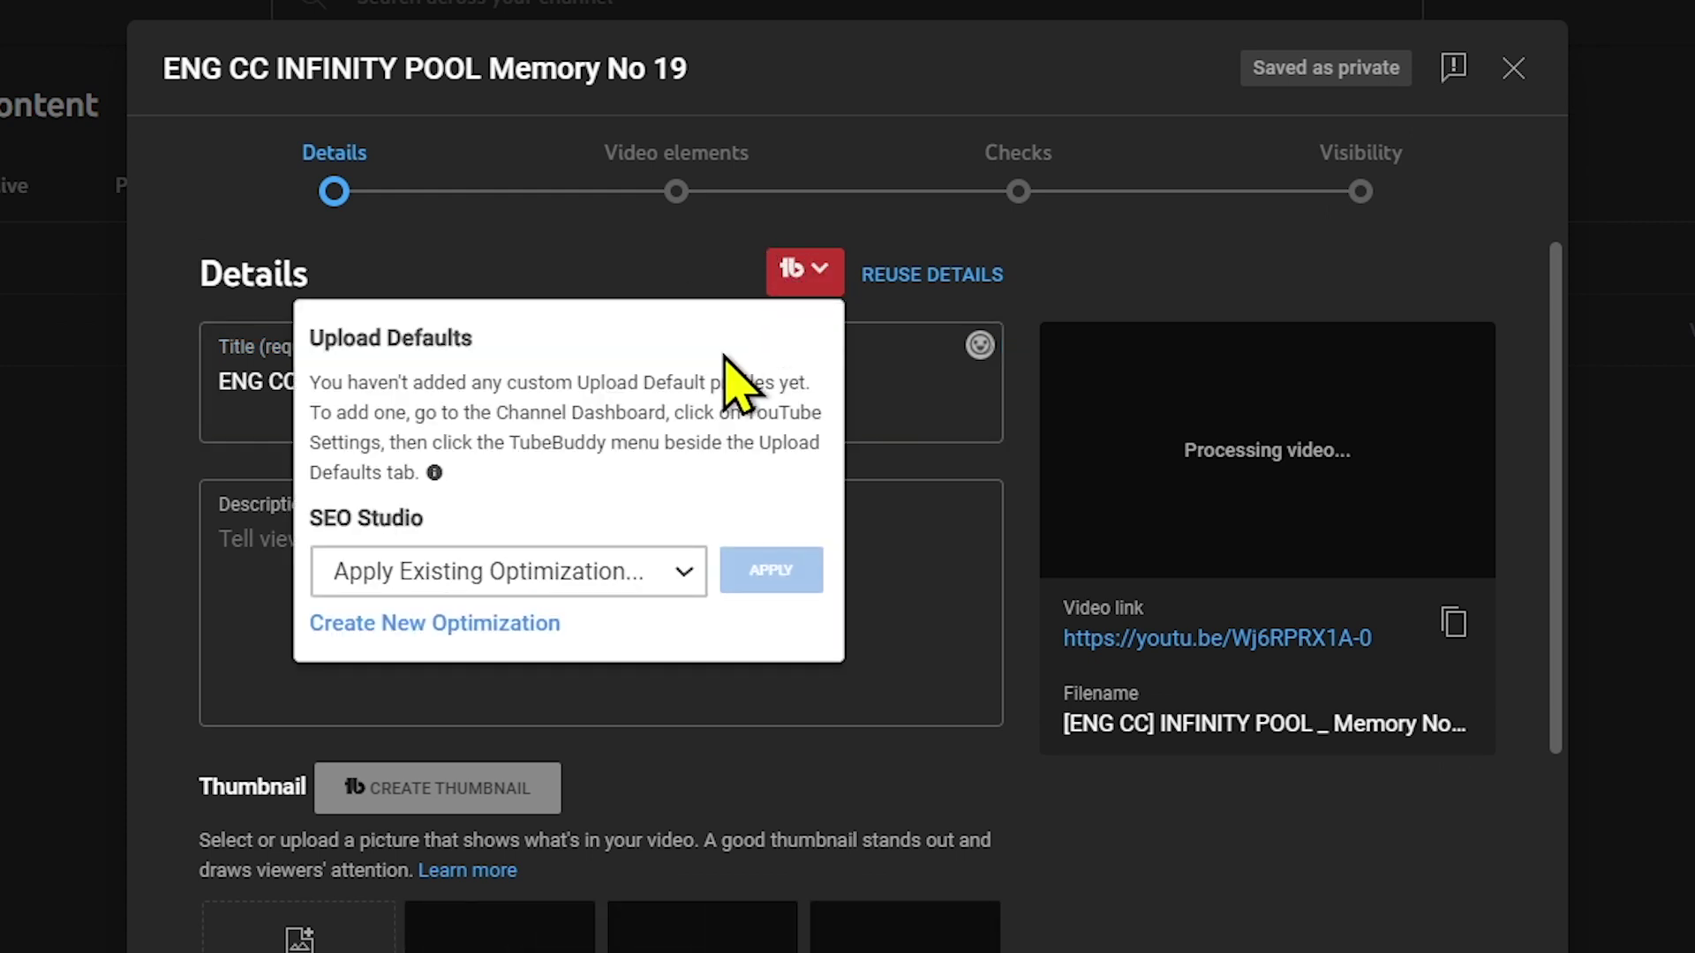
click(436, 379)
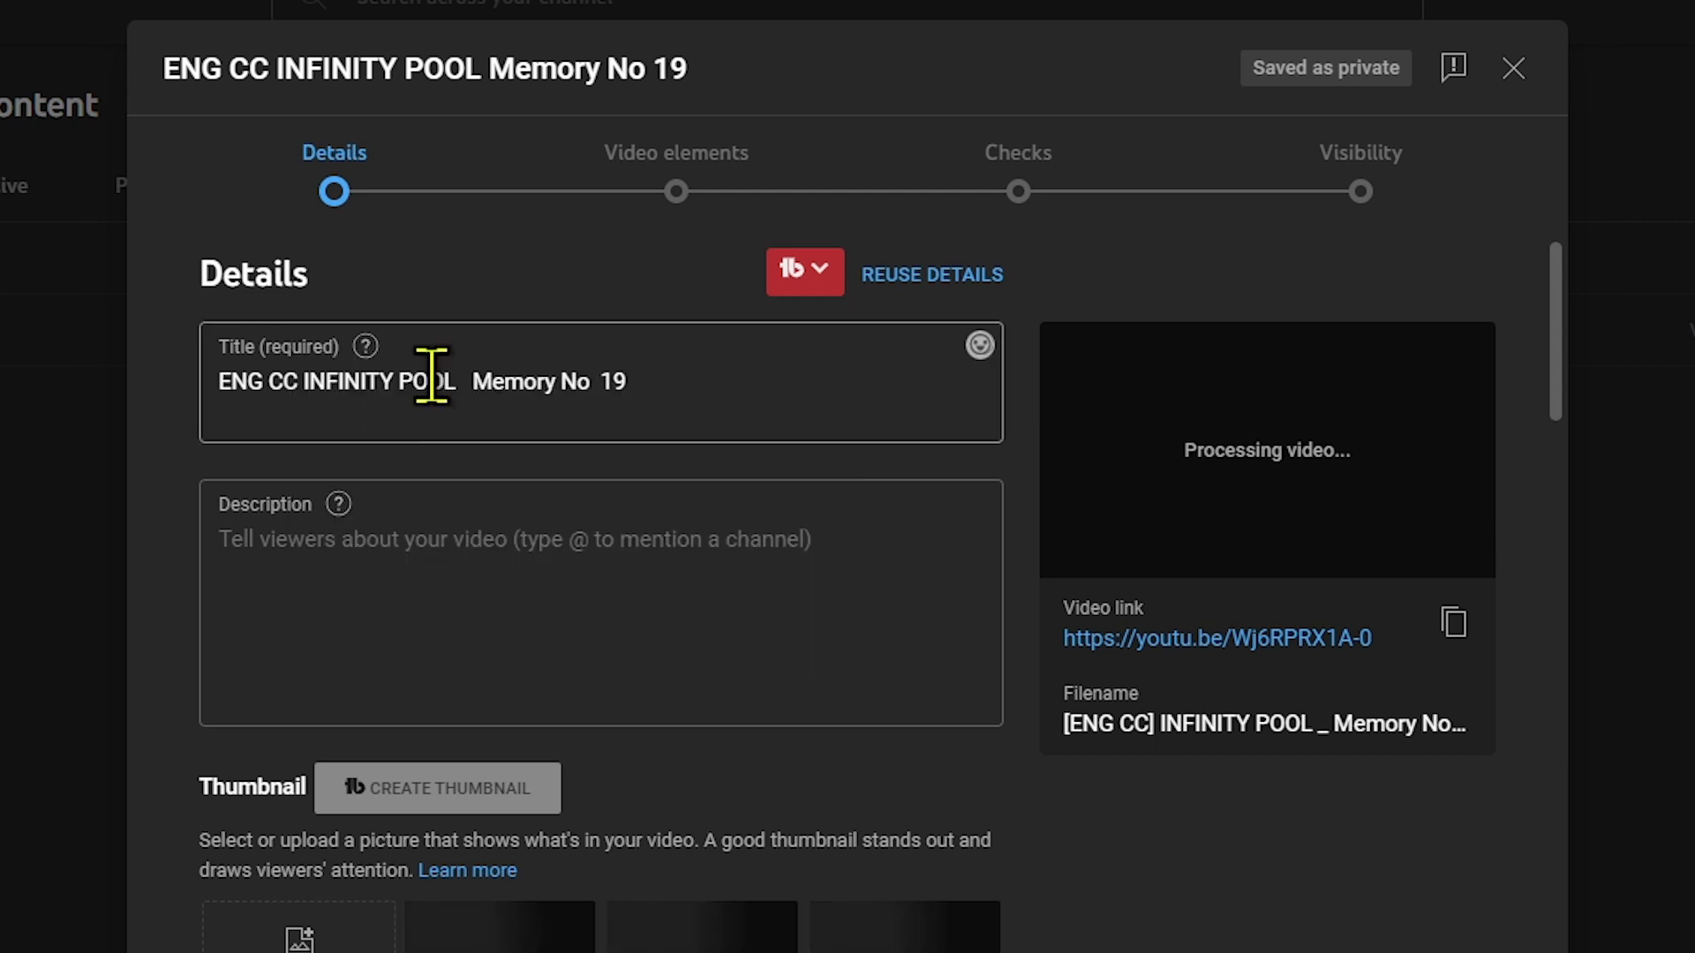
click(811, 289)
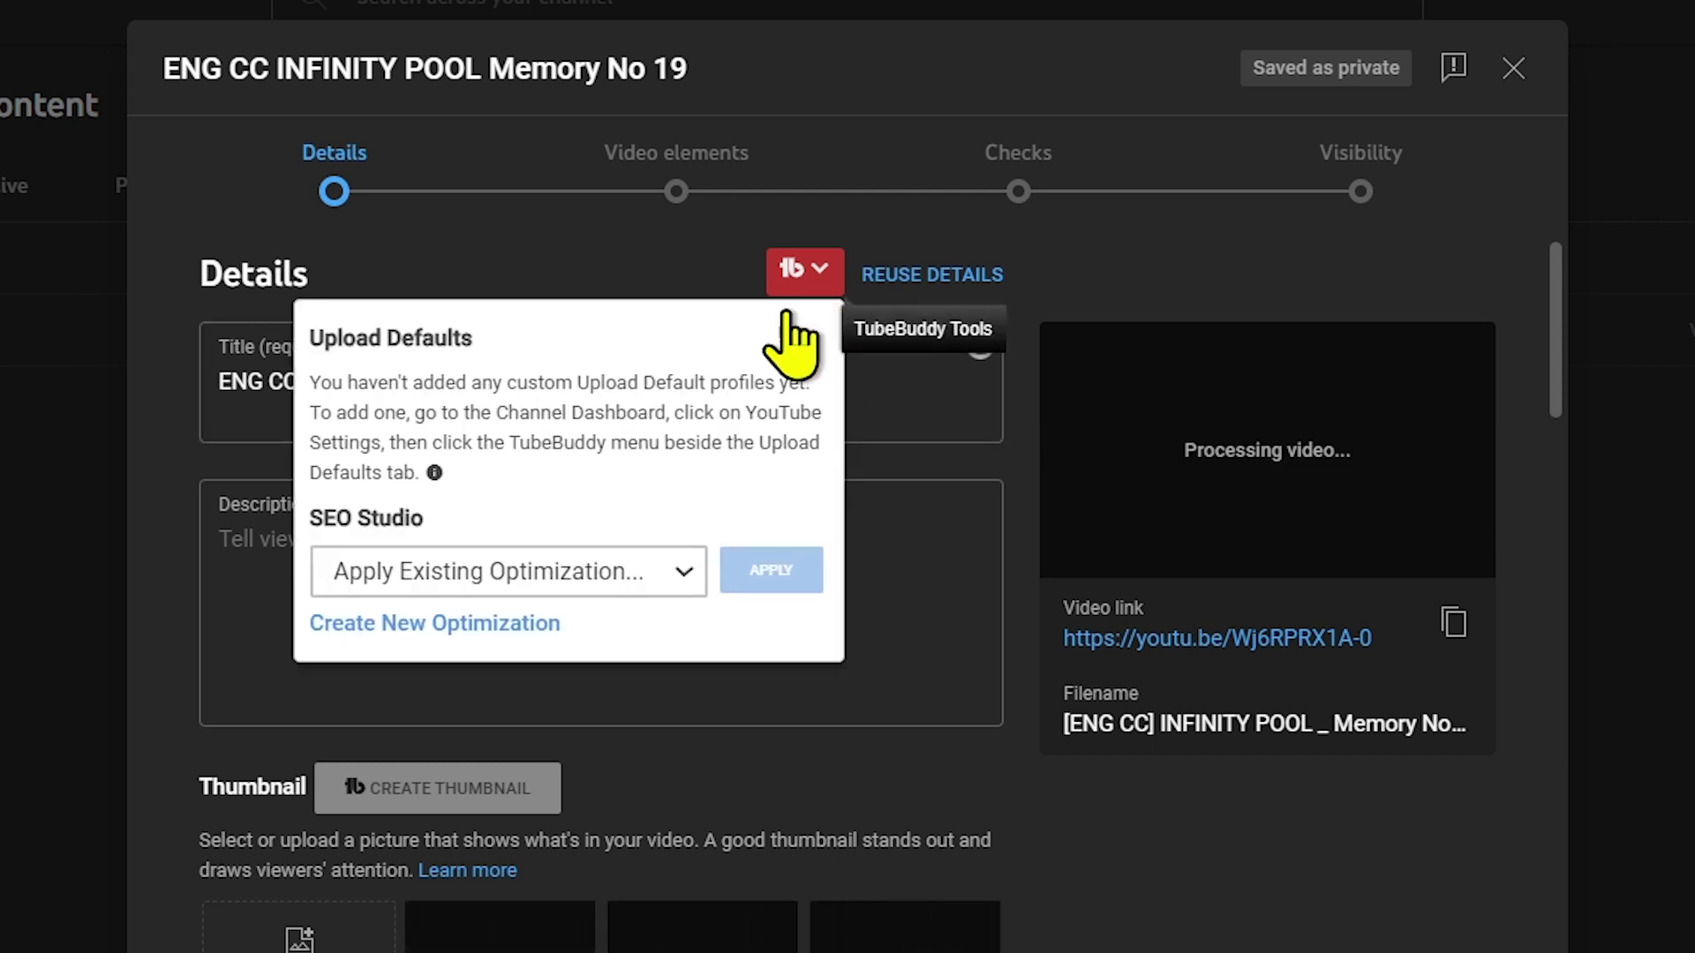
Browse the existing optimizations, then start a Create New Optimization and skip upgrading
click(635, 574)
click(649, 611)
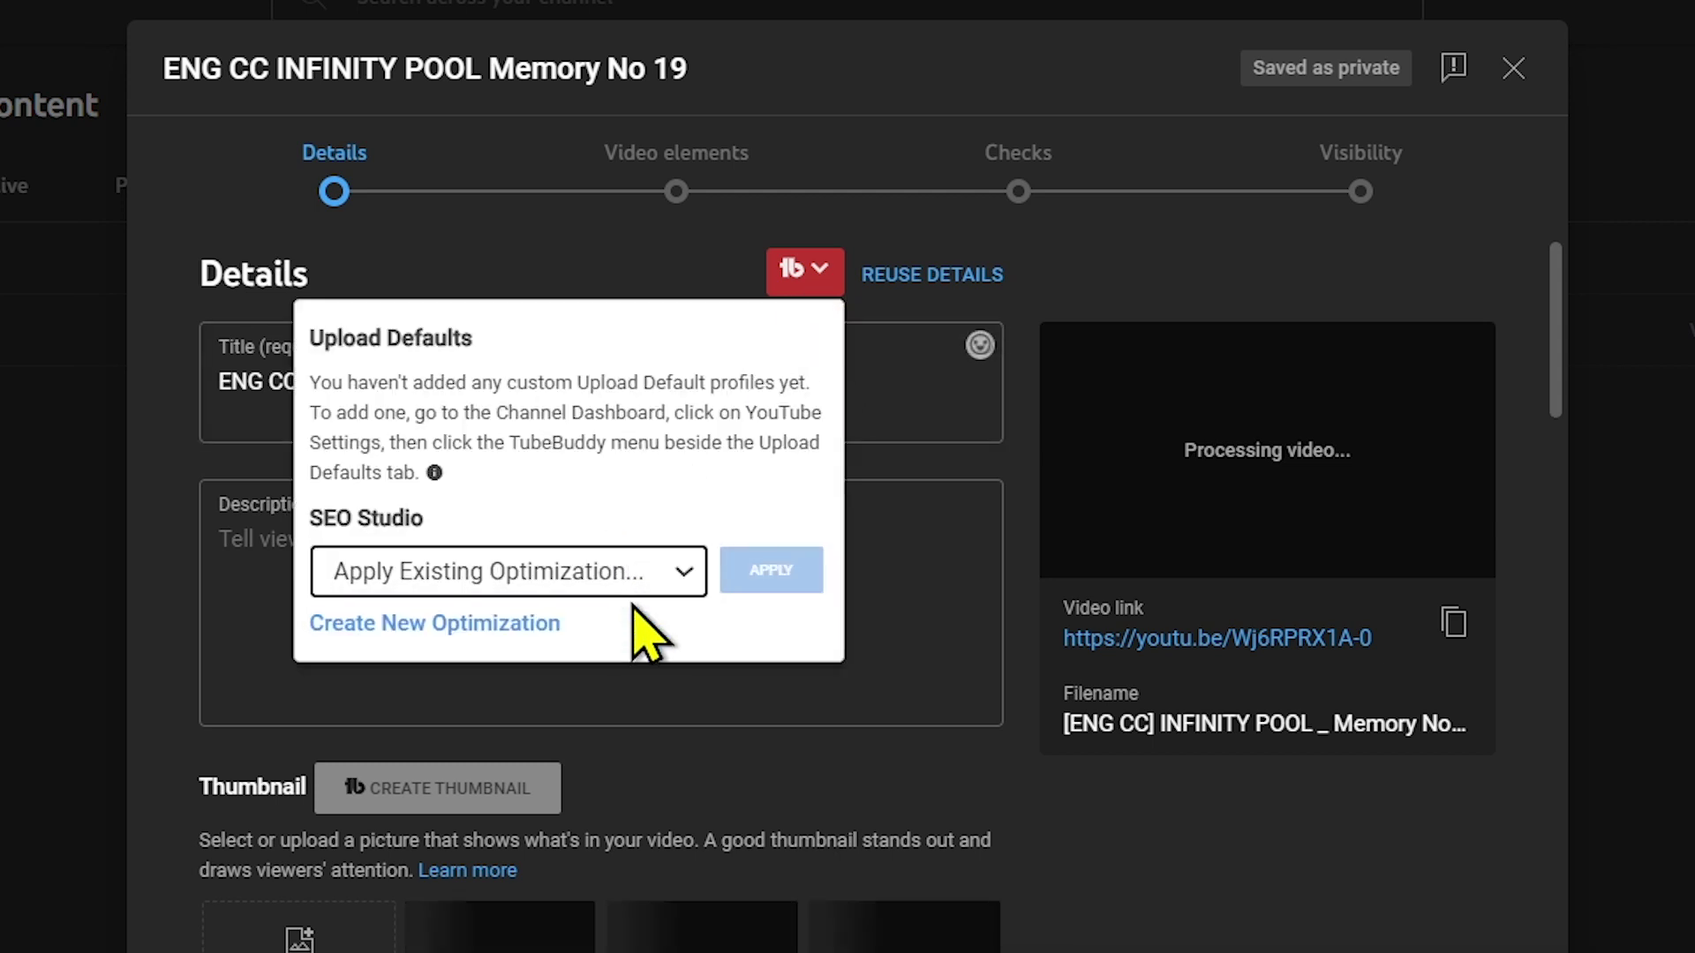
click(632, 590)
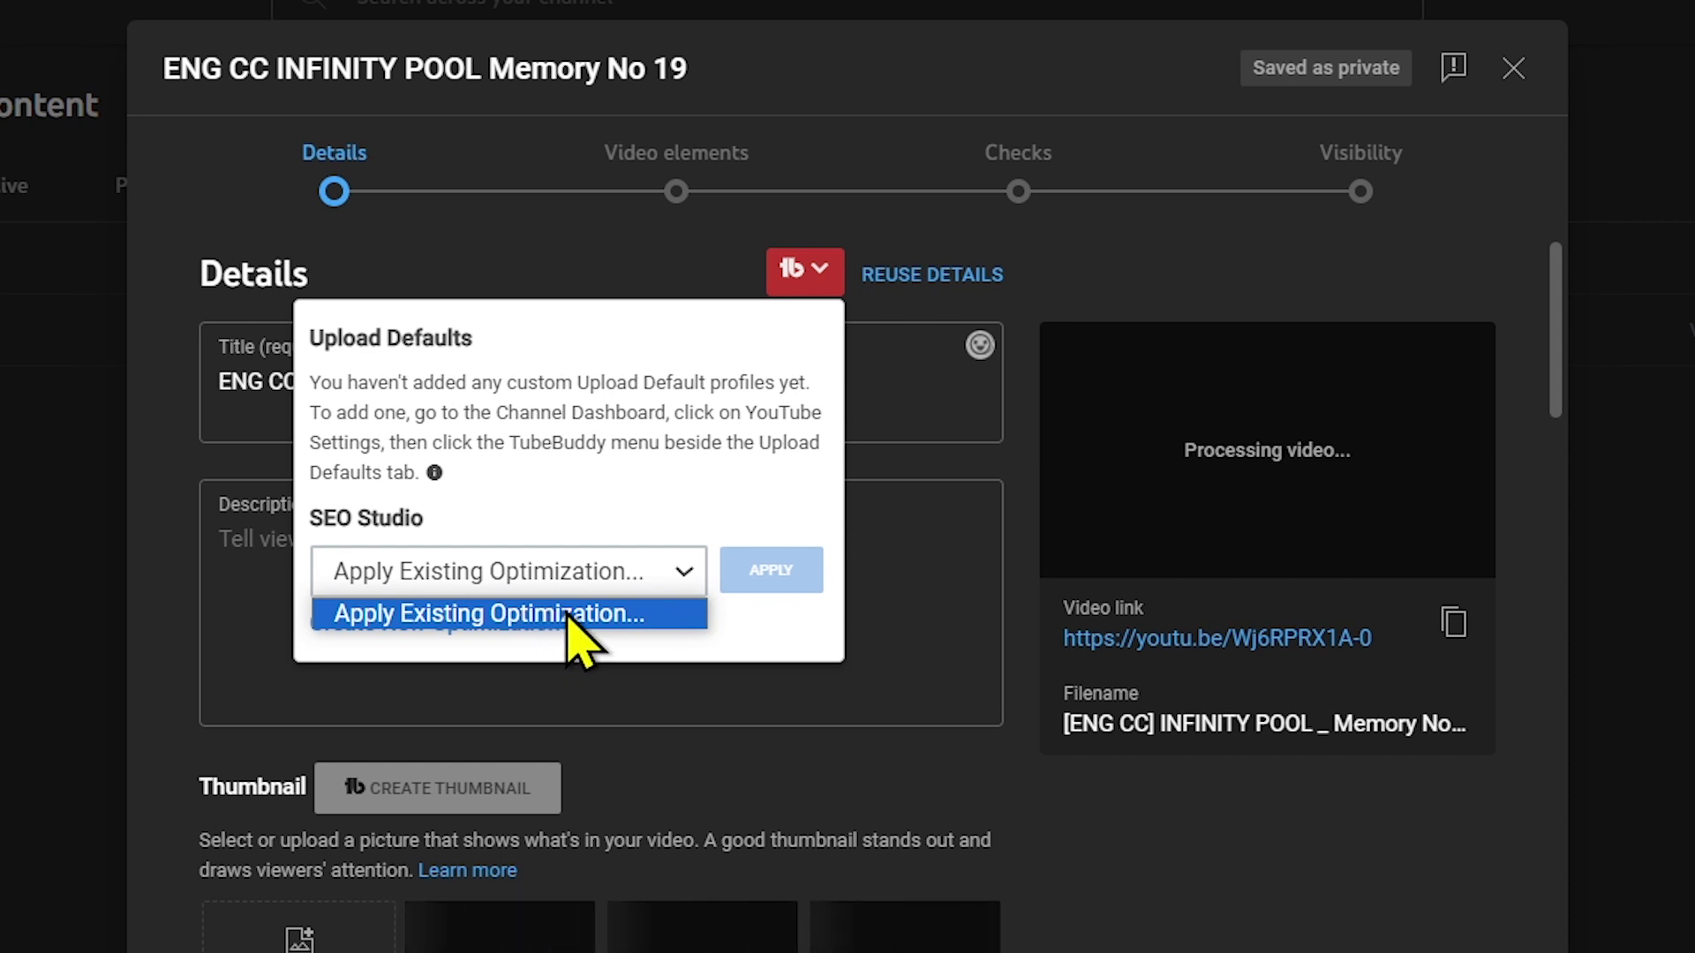
click(585, 536)
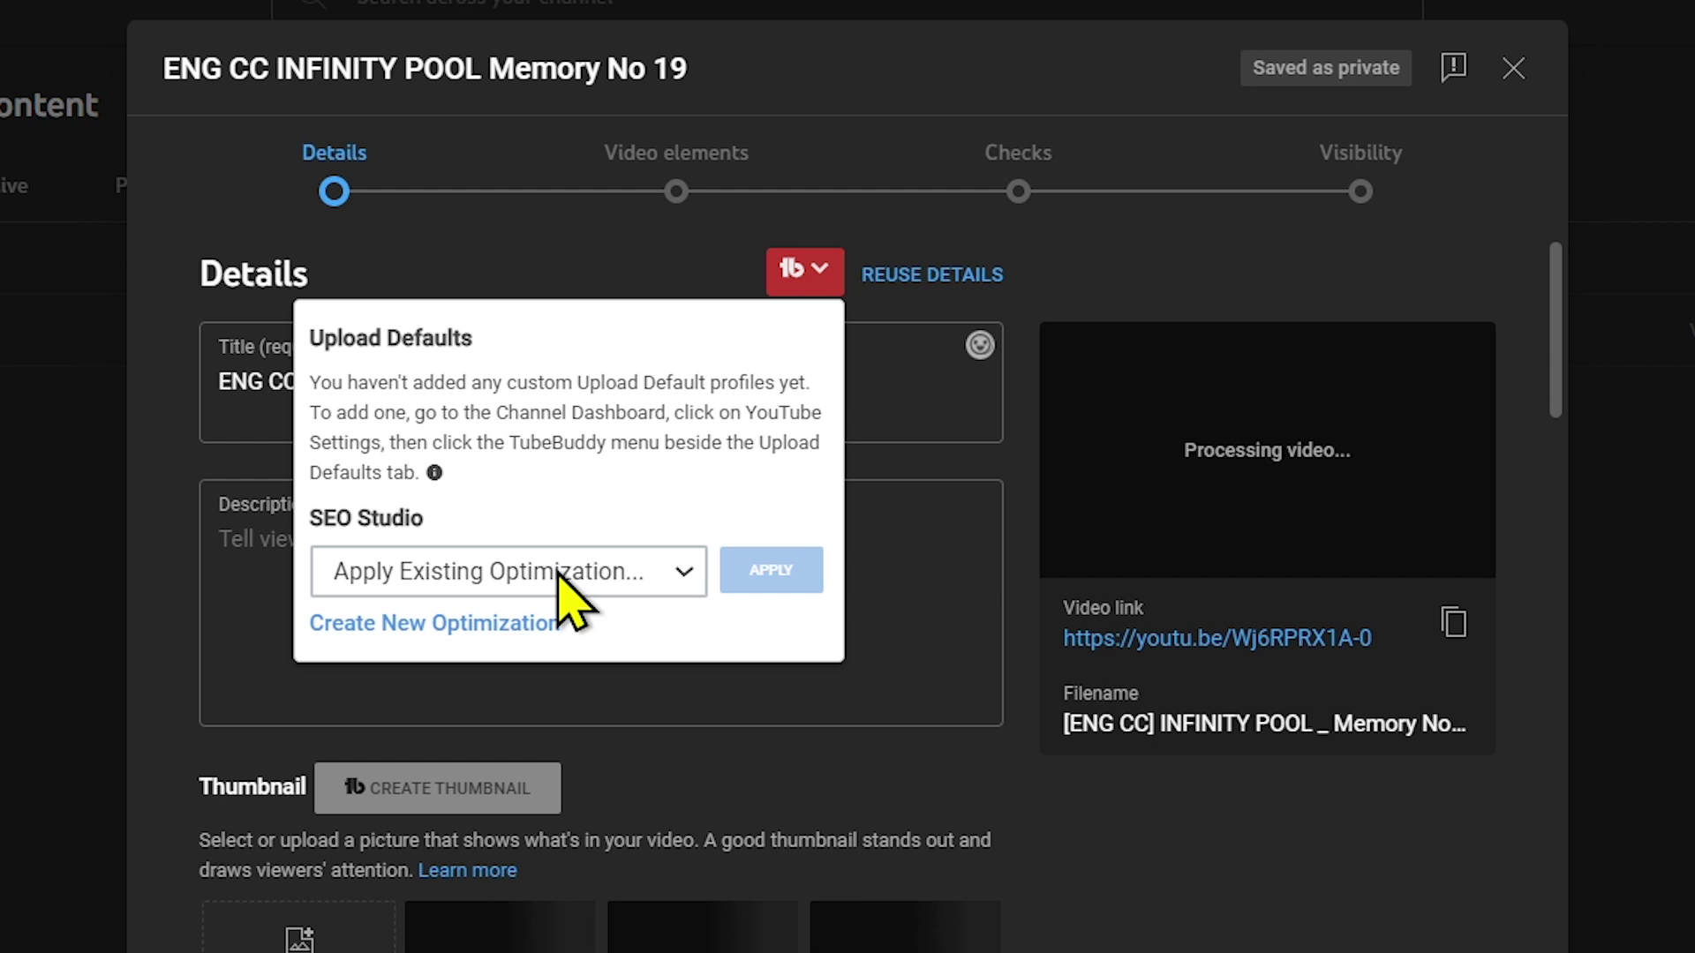
click(497, 623)
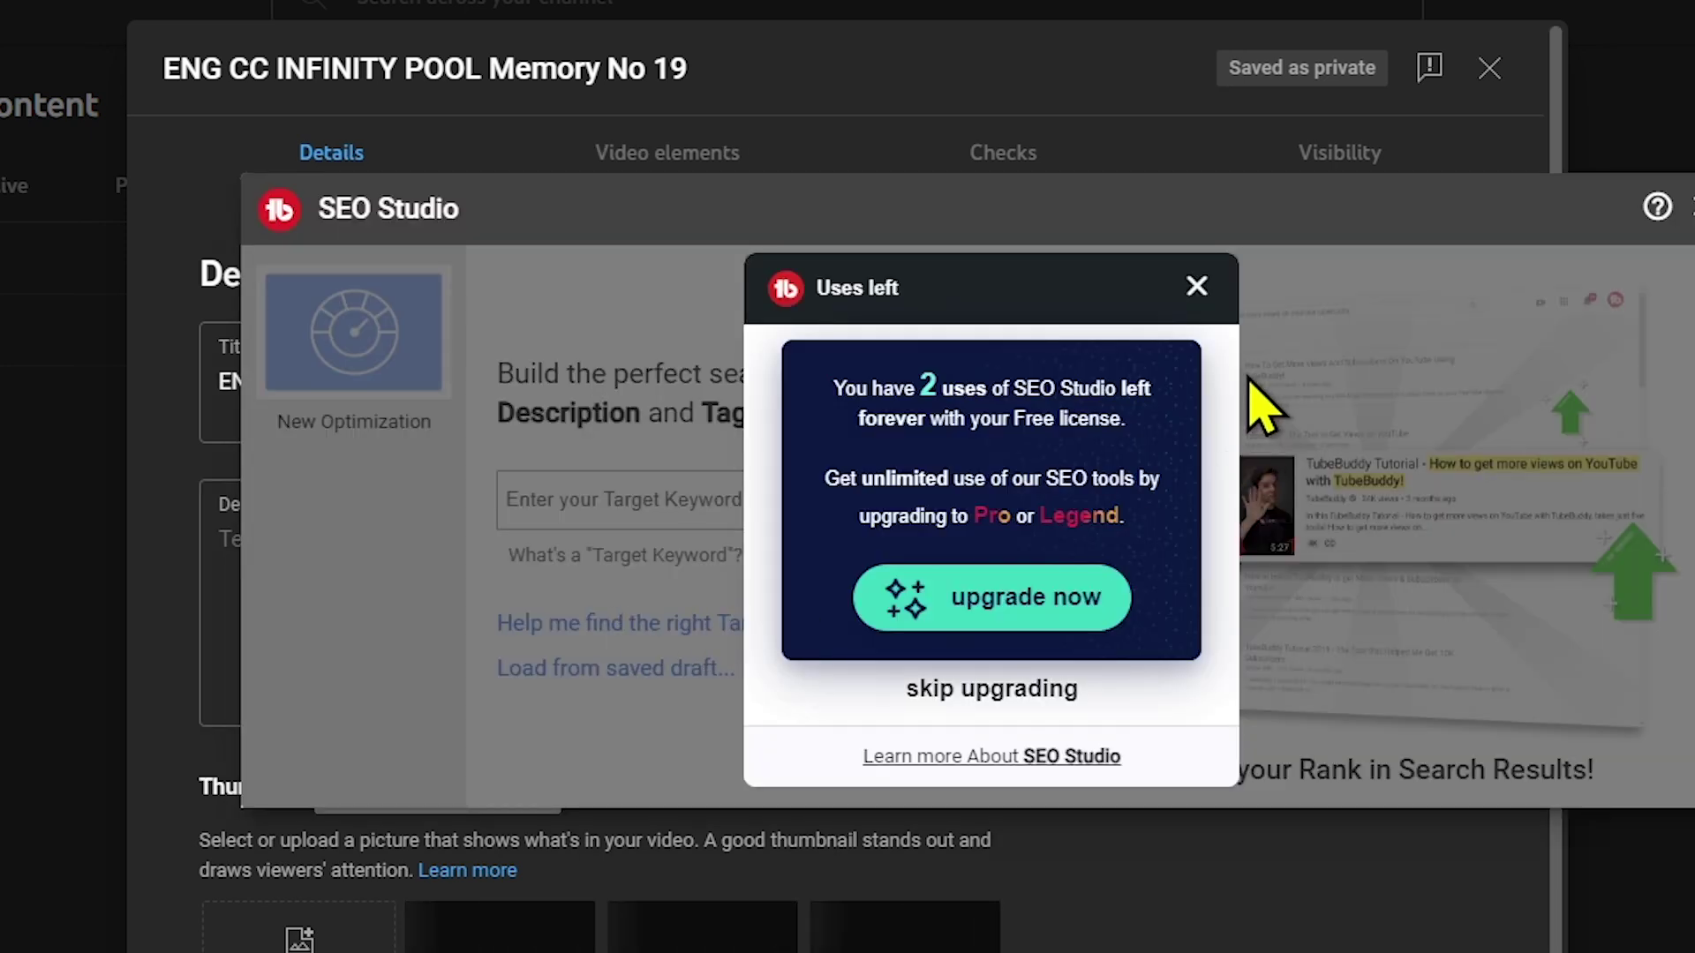
click(1197, 287)
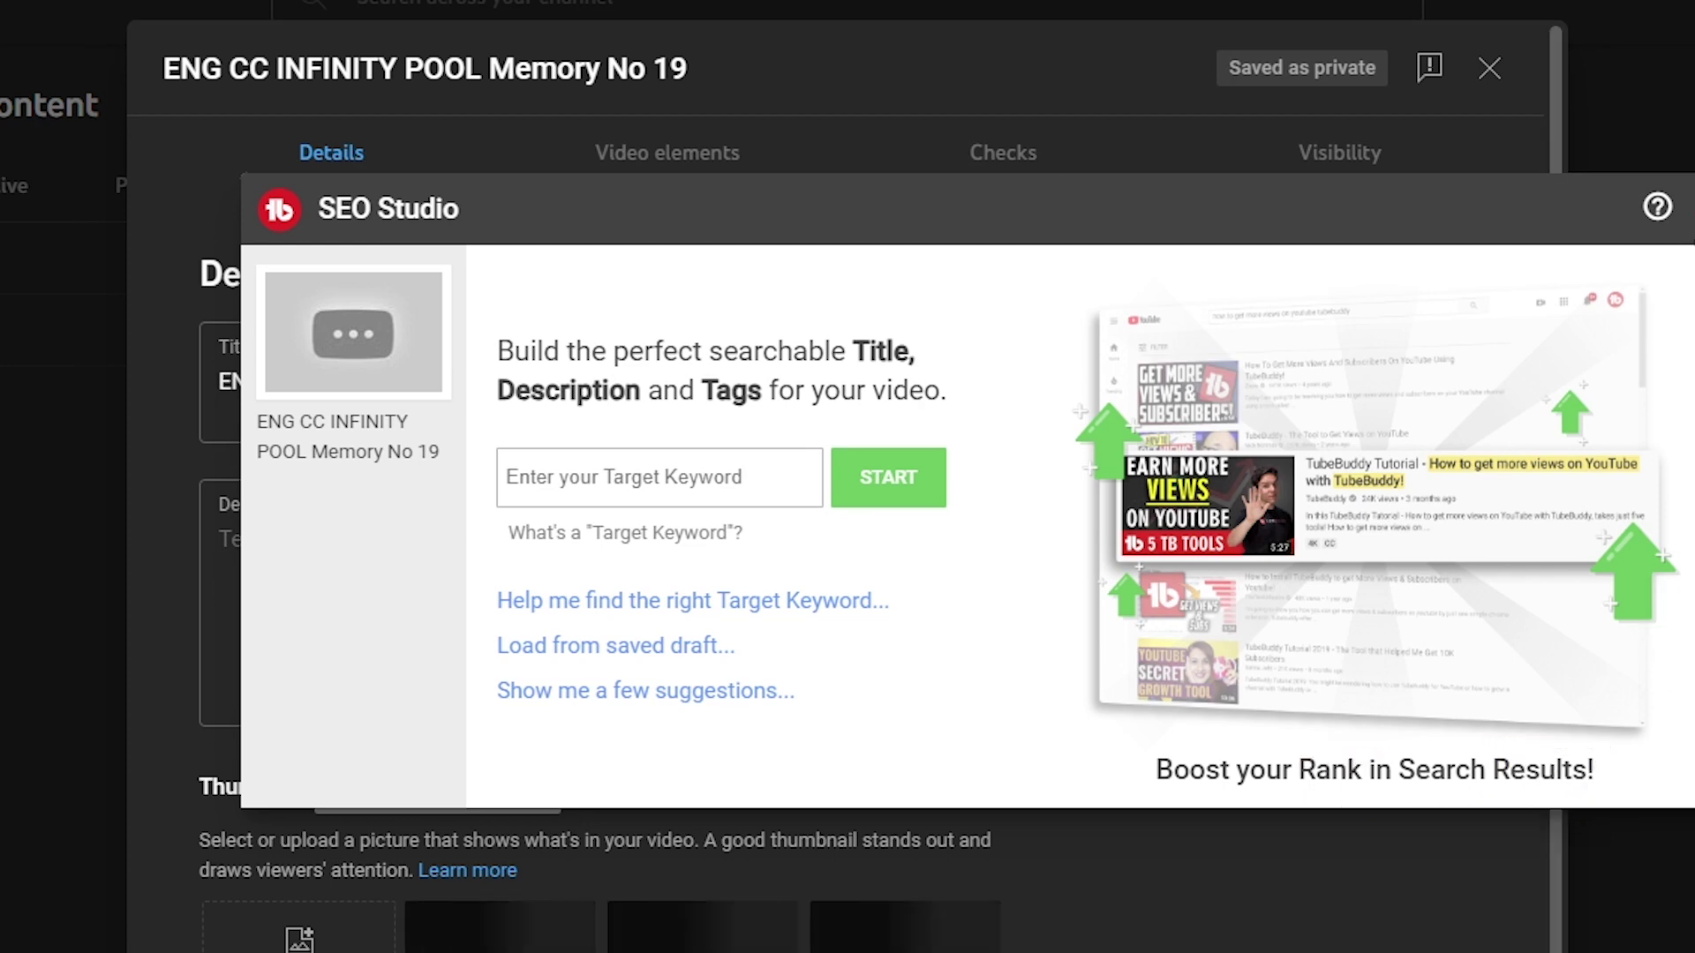
Close SEO Studio and scroll the Details form down to the empty Tags field (0/500)
click(1690, 207)
scroll(1136, 334, down, 15)
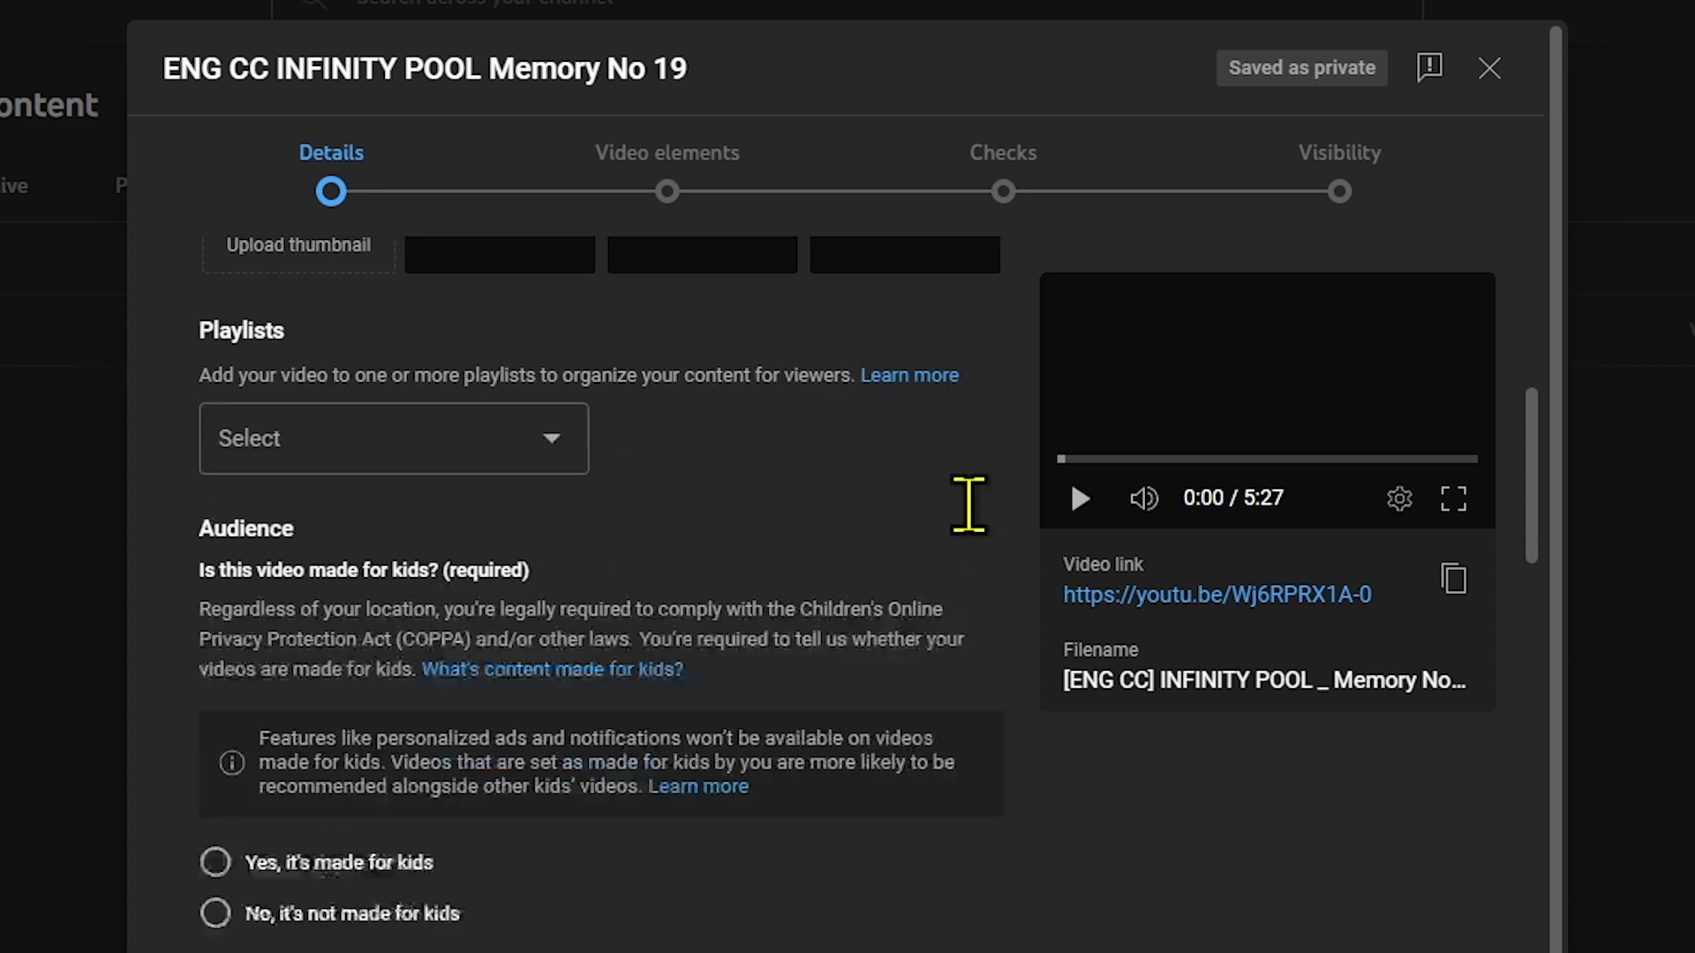
scroll(983, 539, down, 5)
scroll(982, 539, up, 10)
scroll(982, 538, down, 8)
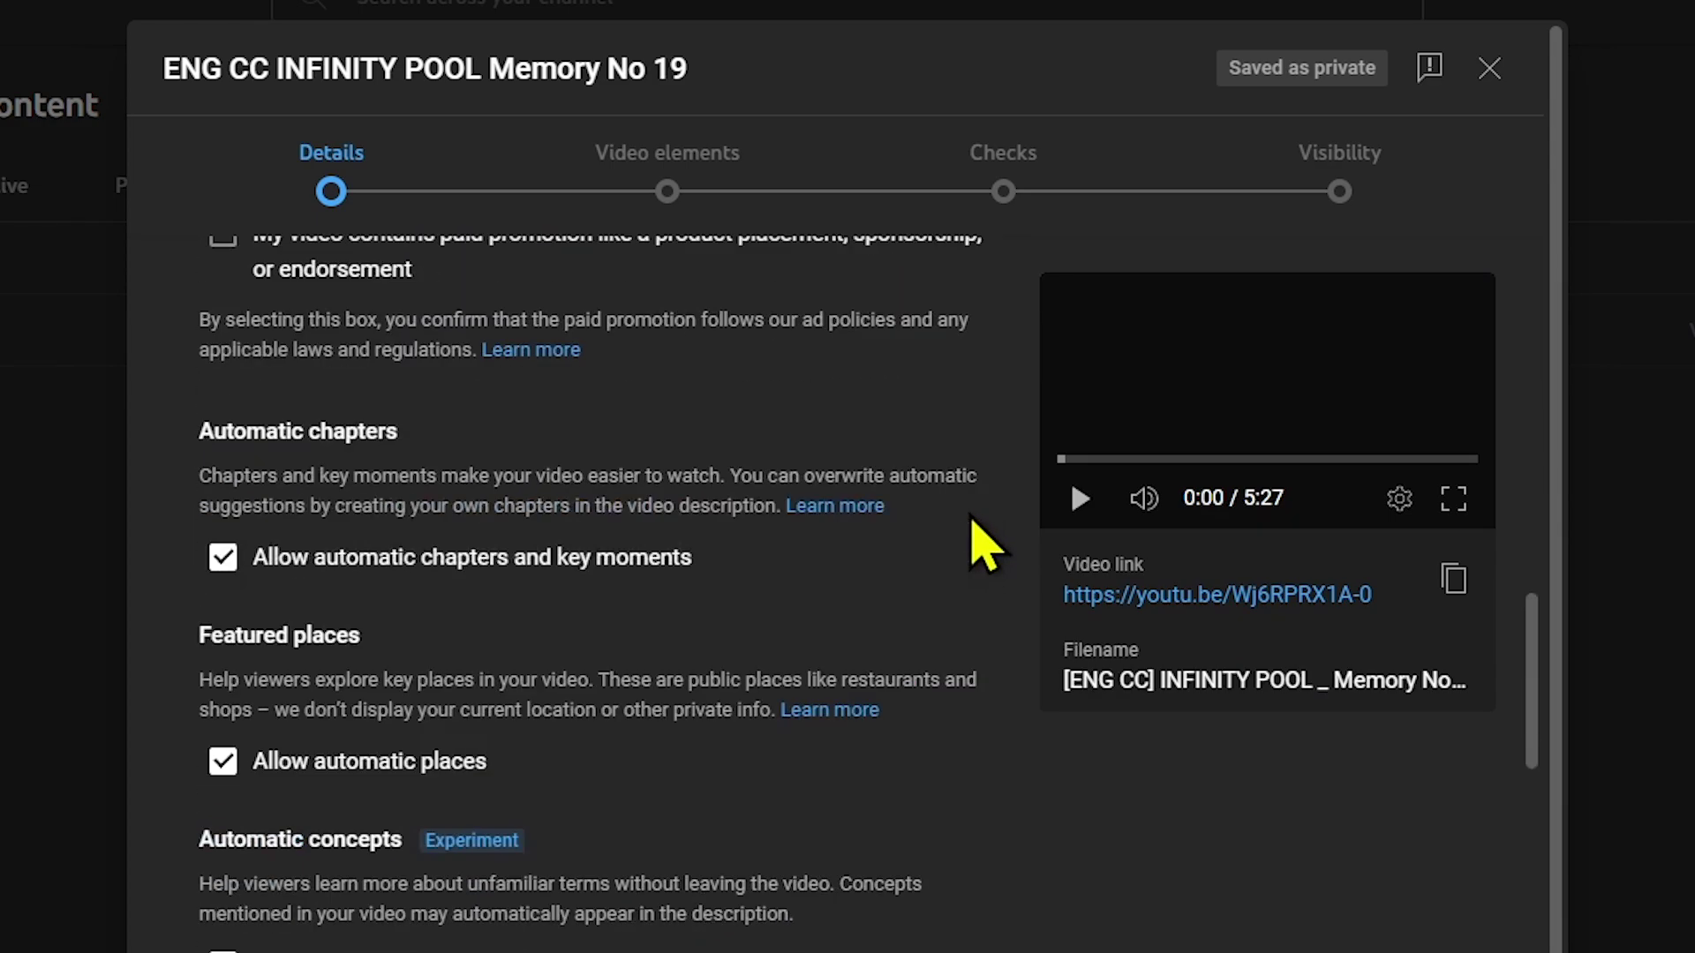
scroll(982, 538, up, 20)
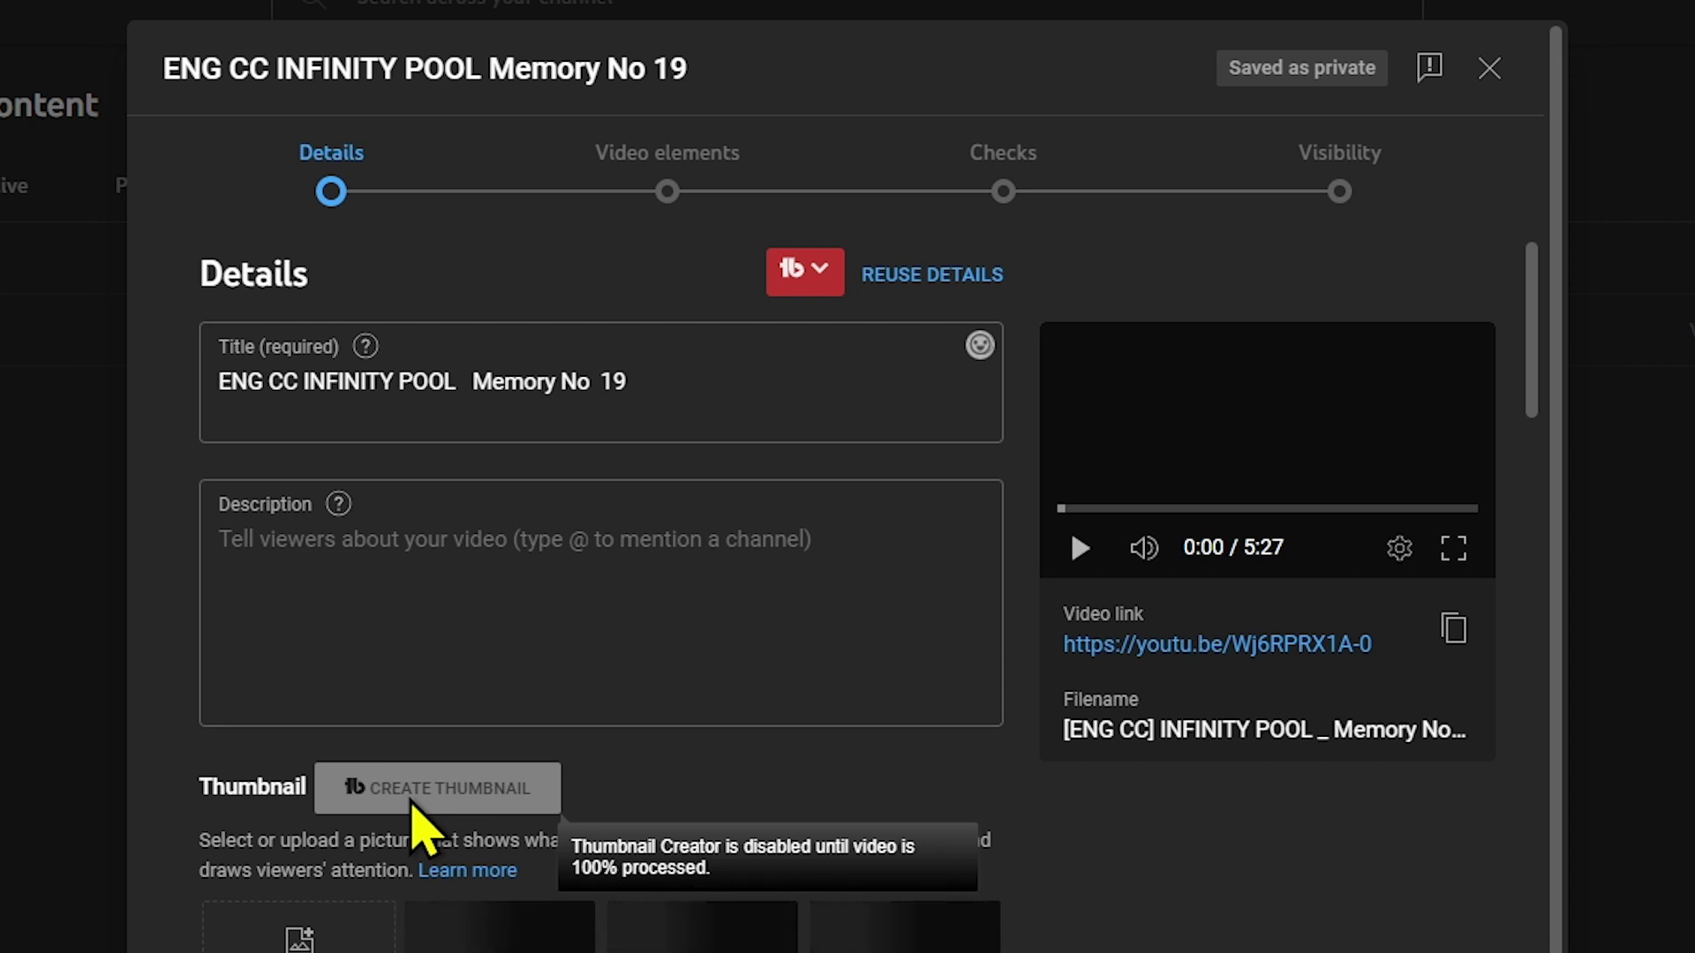
scroll(412, 799, down, 5)
scroll(411, 799, down, 14)
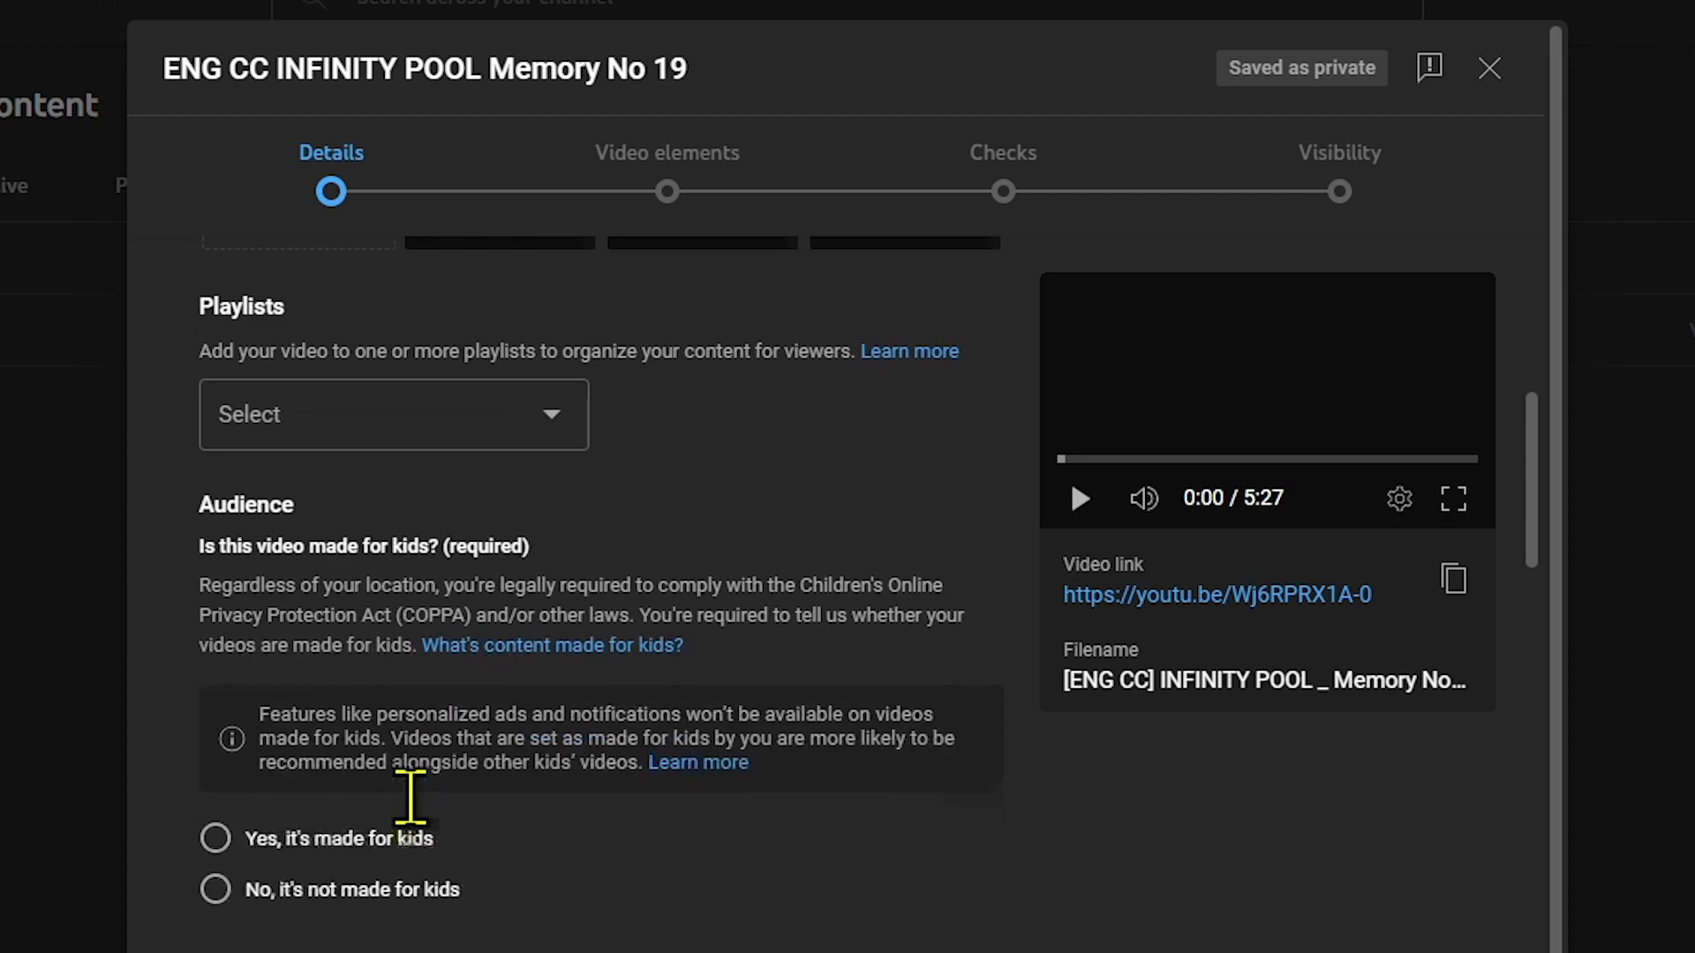
scroll(410, 797, down, 6)
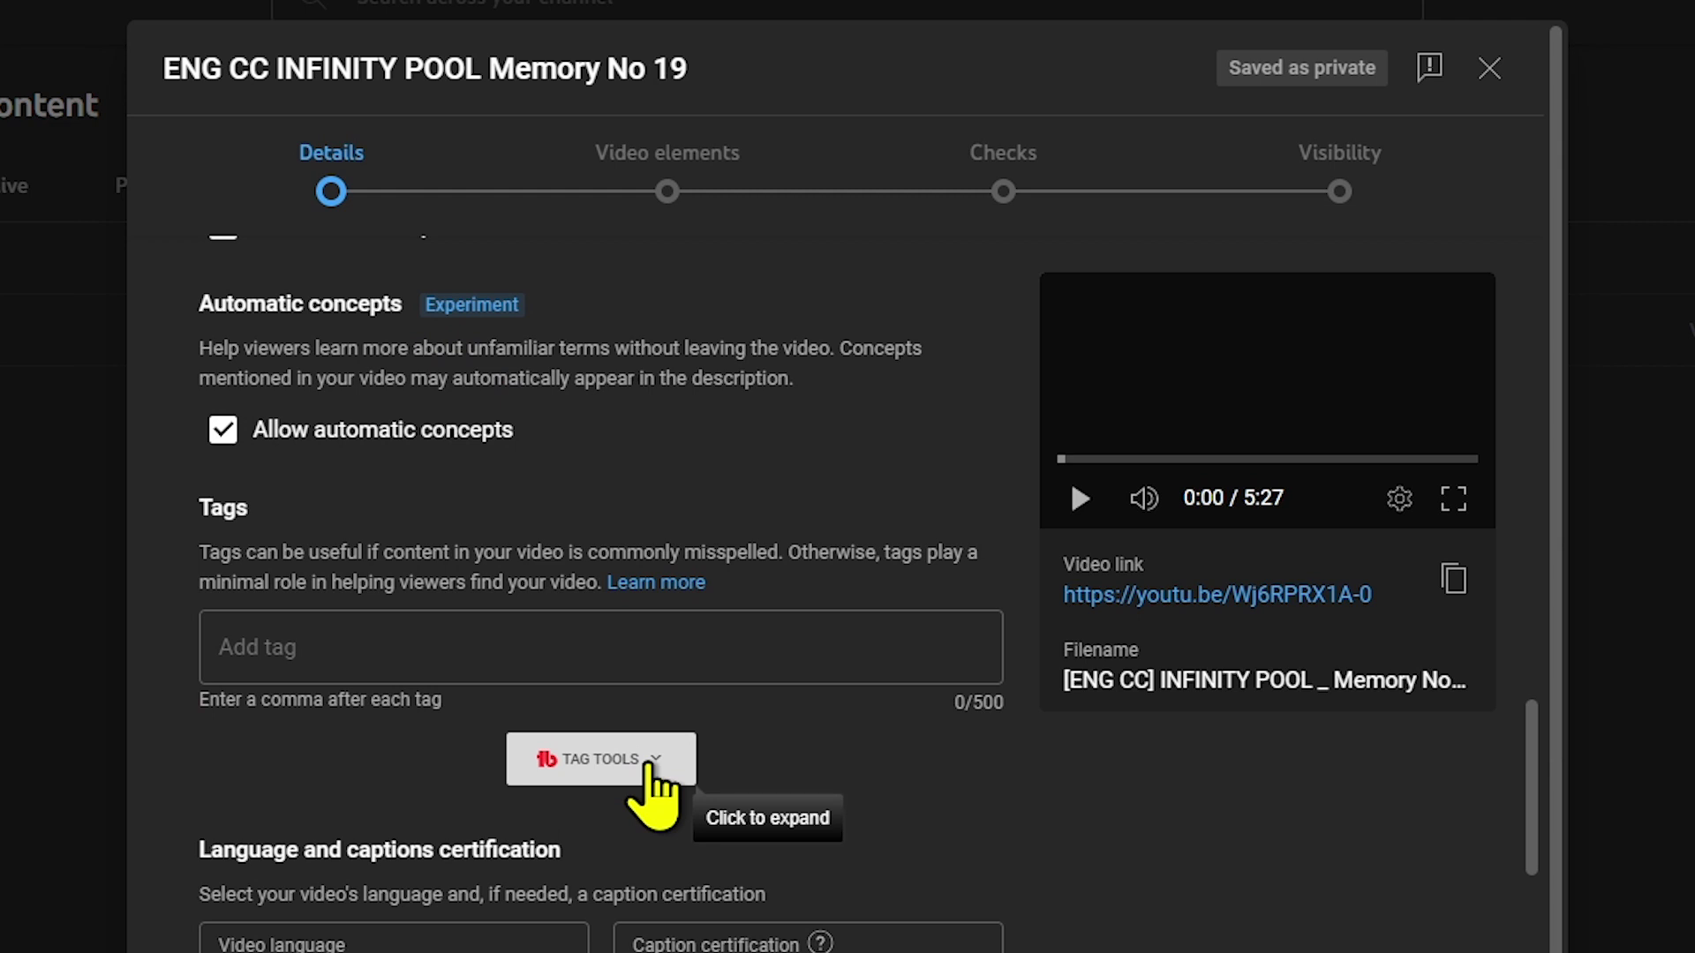
Expand TubeBuddy Tag Tools and briefly open Keyword Explorer, showing tags like mactan newtown and mactan newtown cebu
click(650, 767)
scroll(746, 883, down, 3)
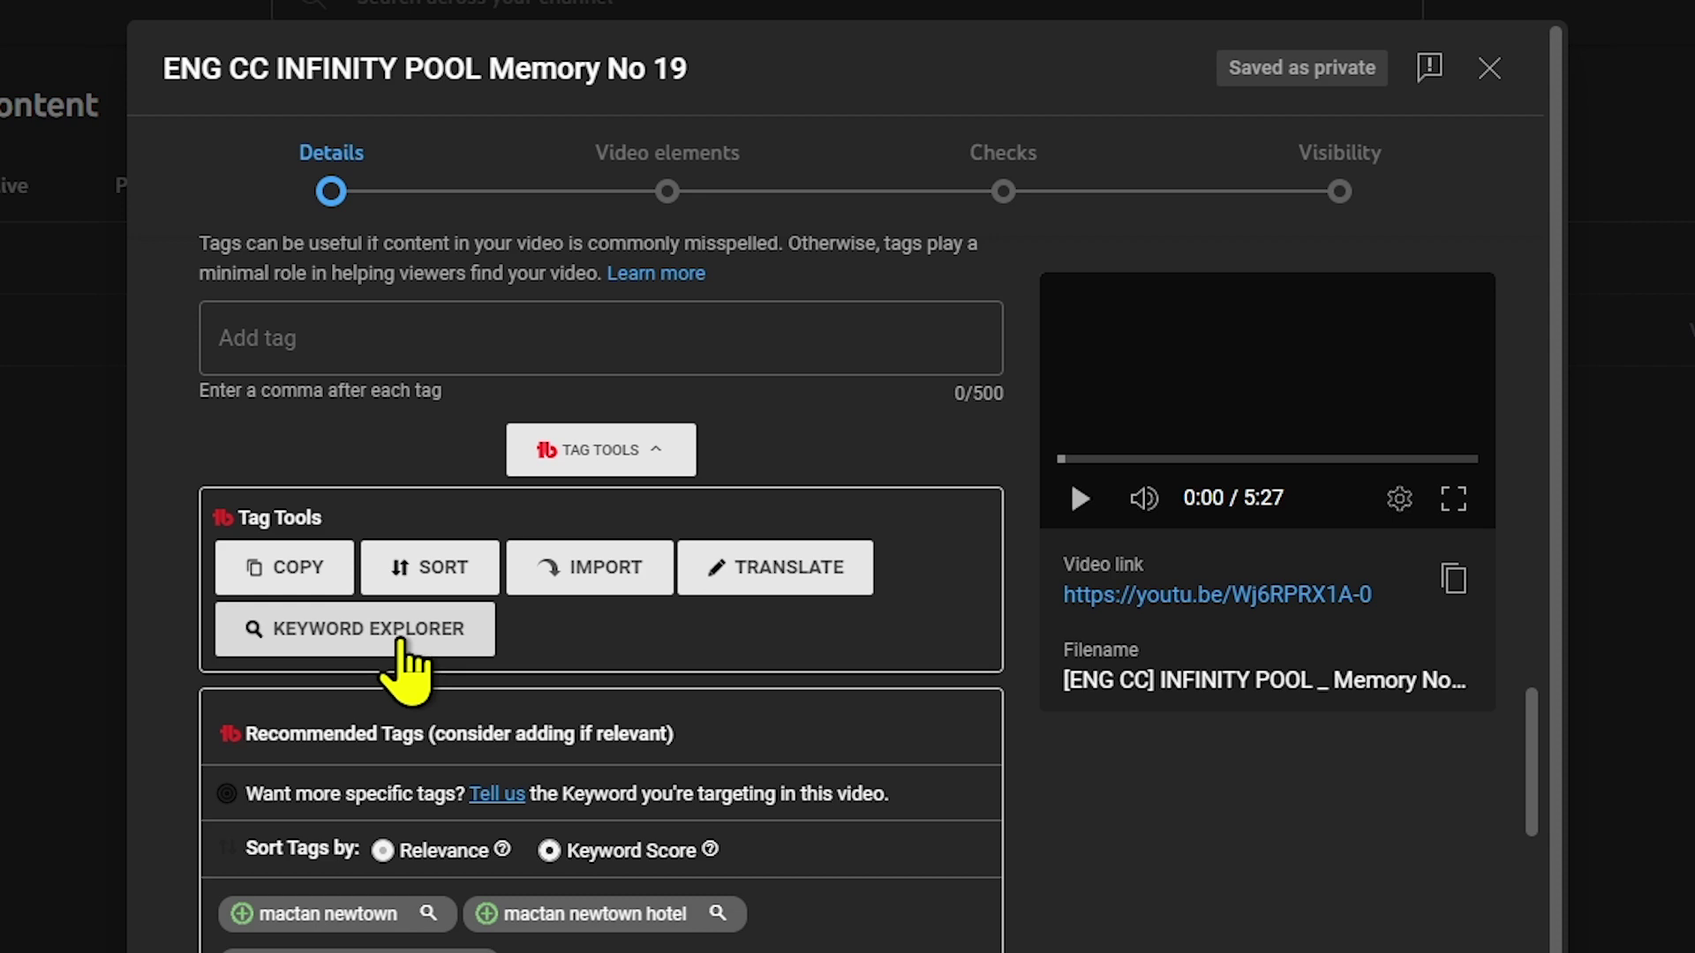
click(402, 648)
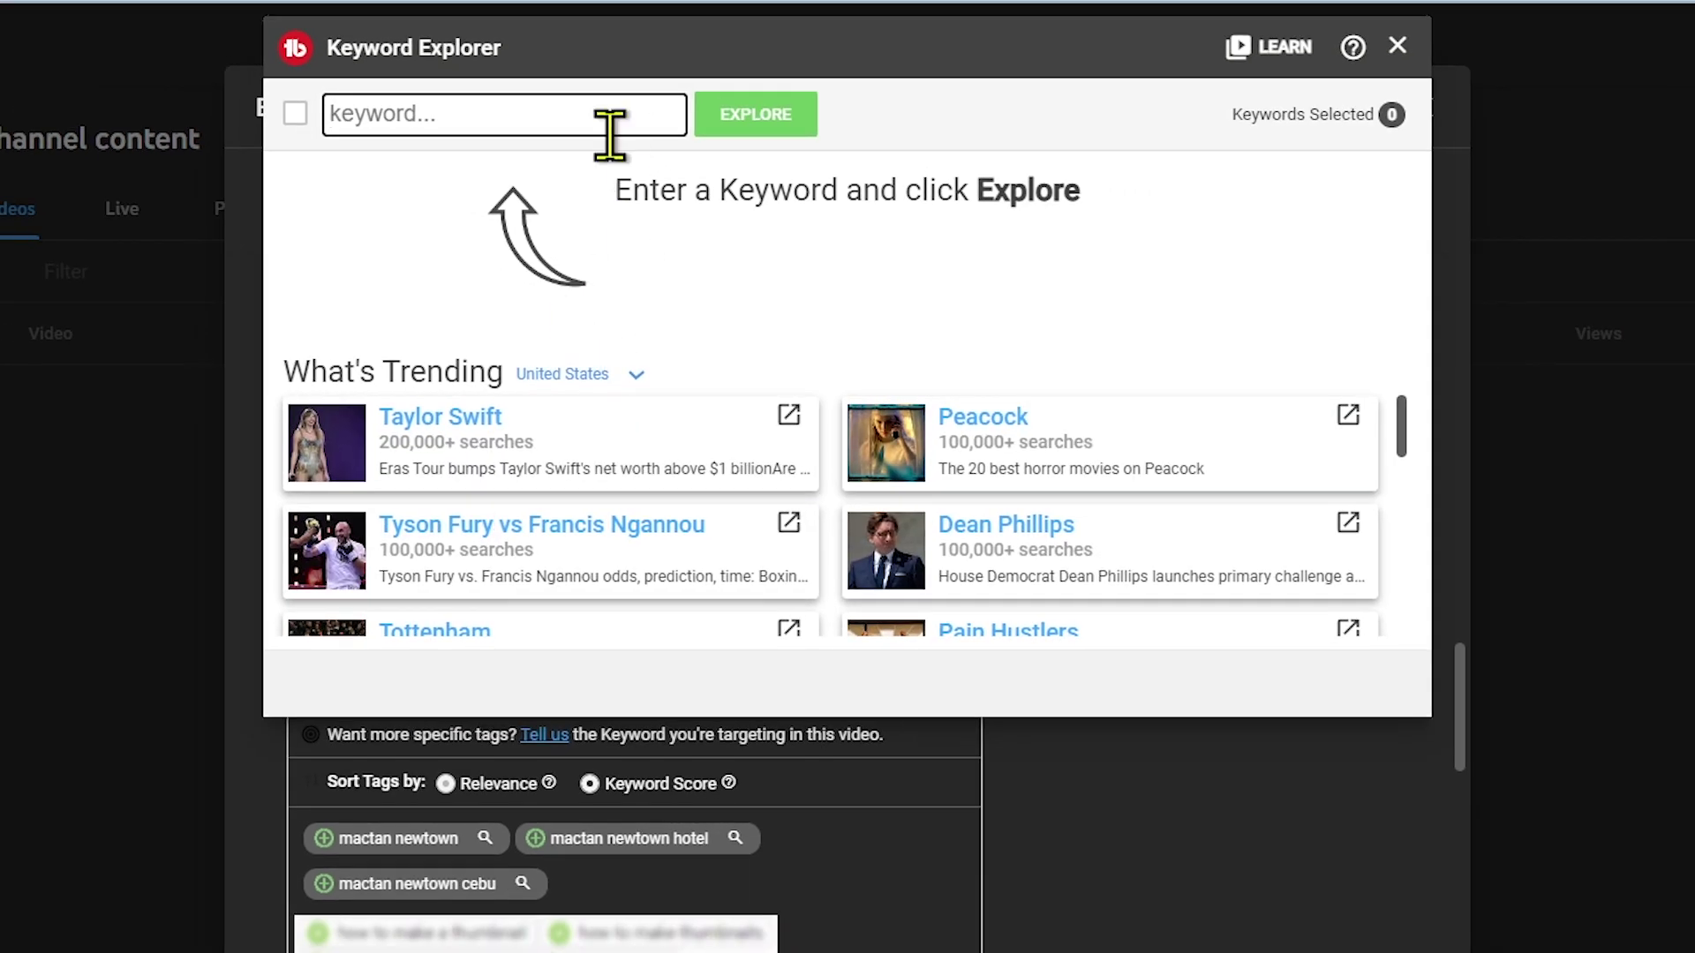
click(609, 117)
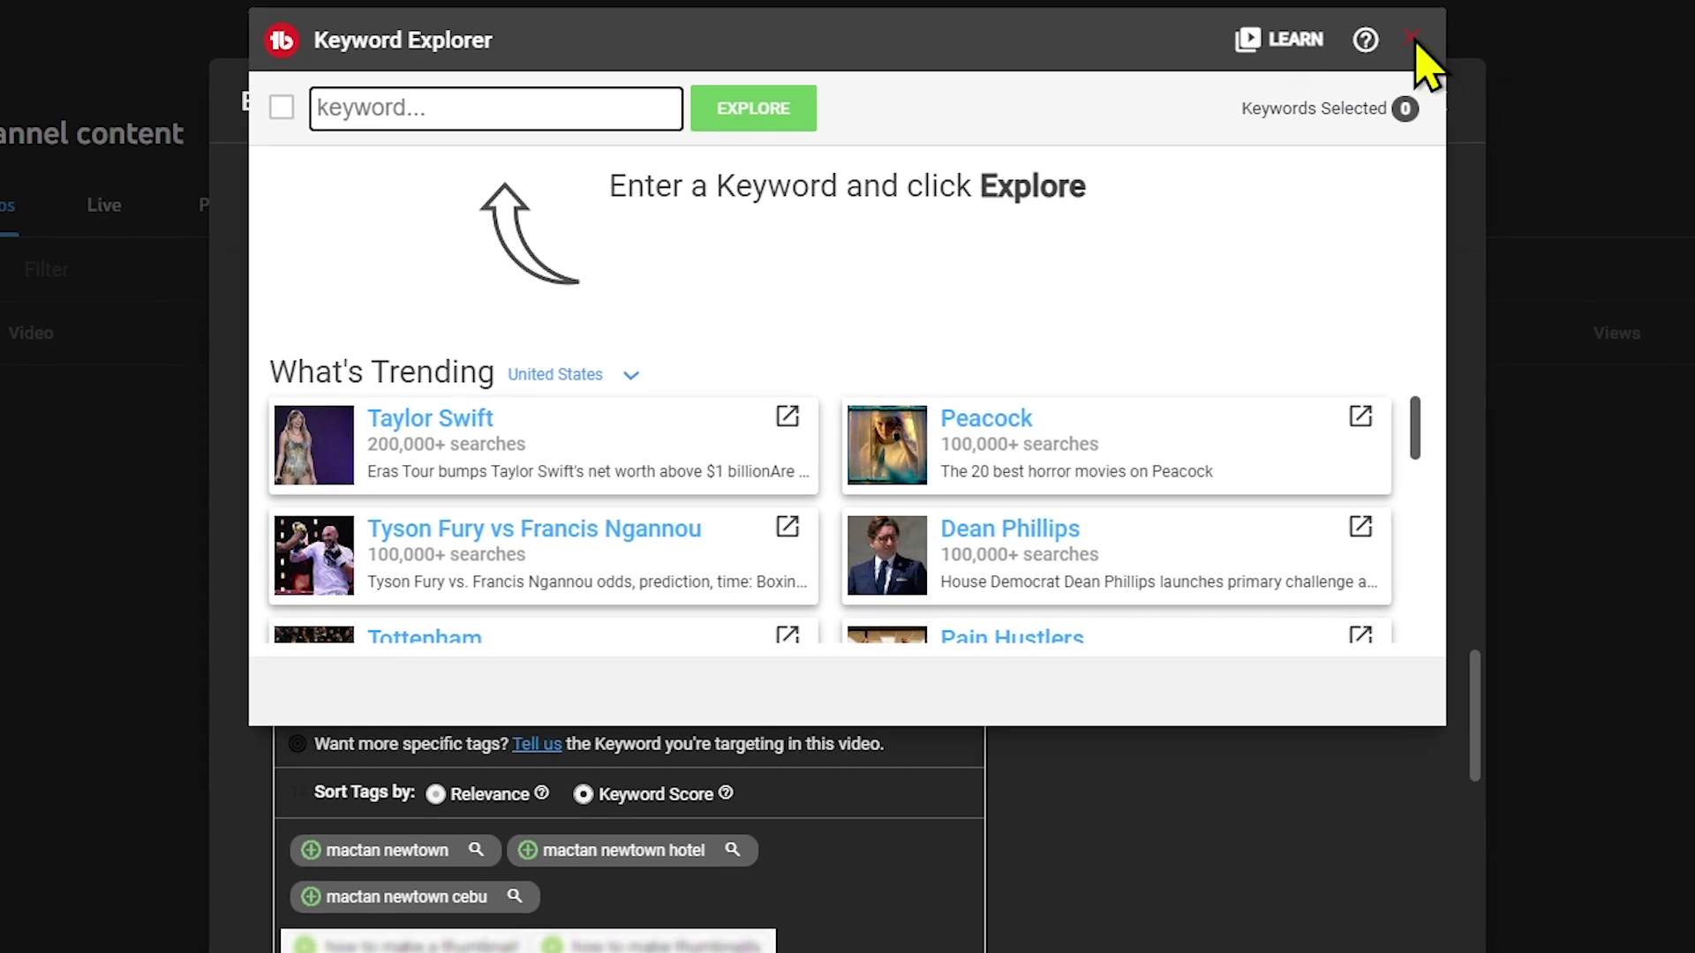
click(1412, 38)
scroll(442, 680, down, 2)
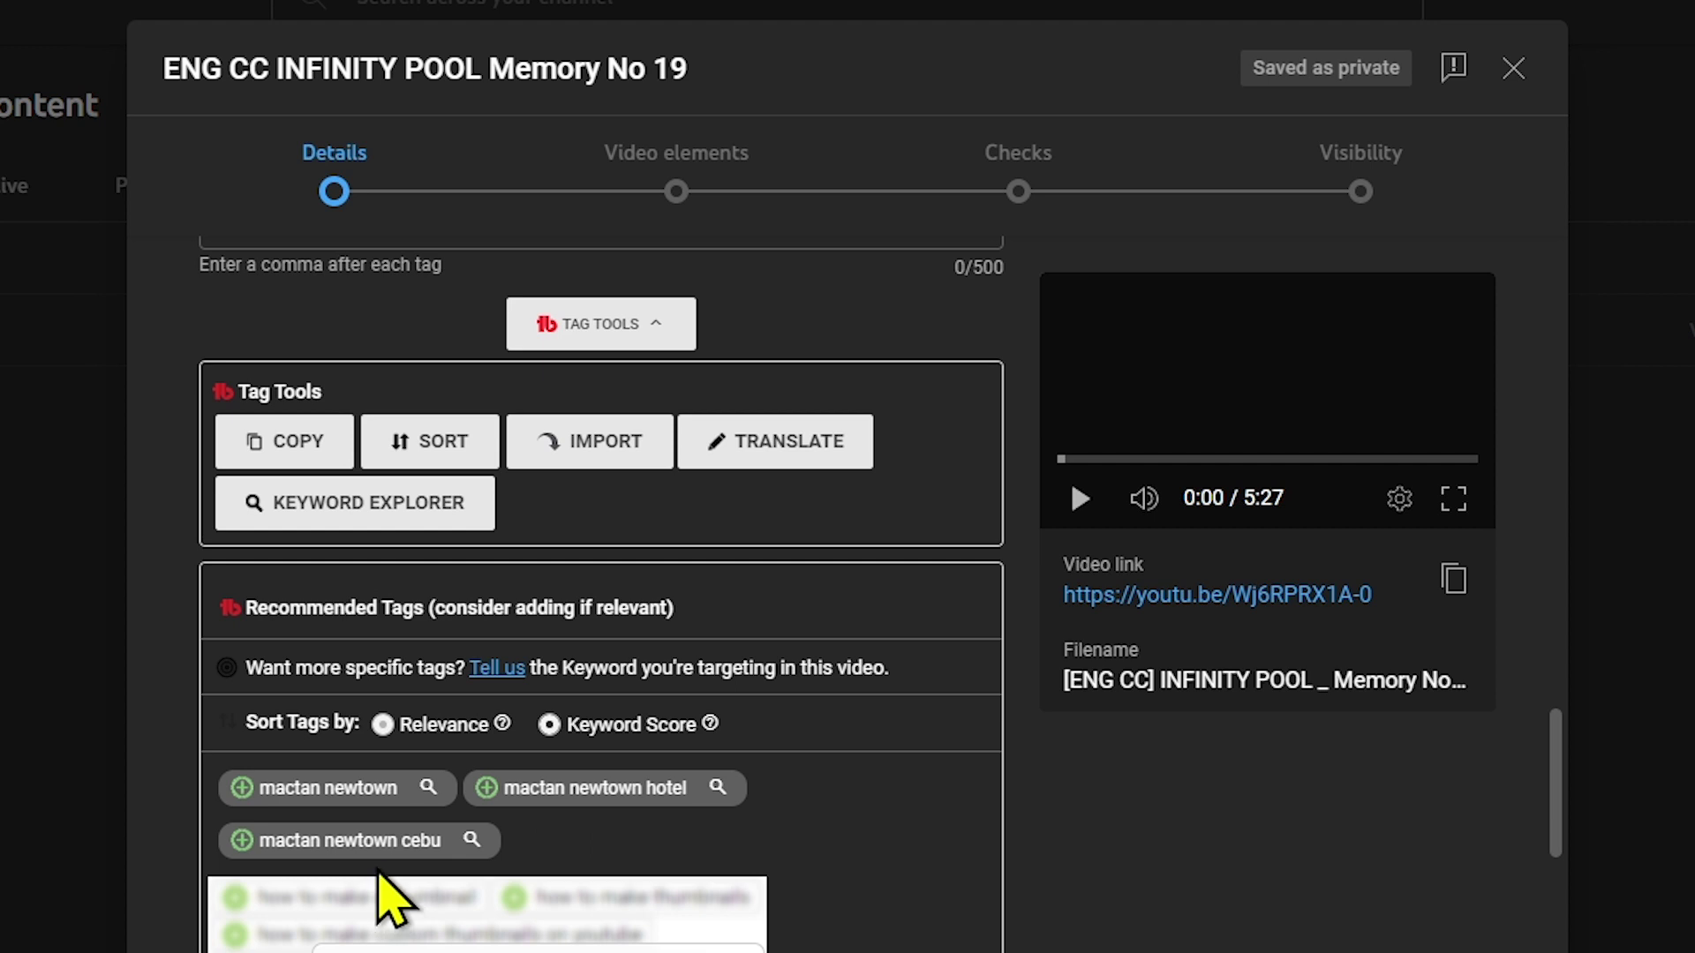
scroll(409, 894, down, 3)
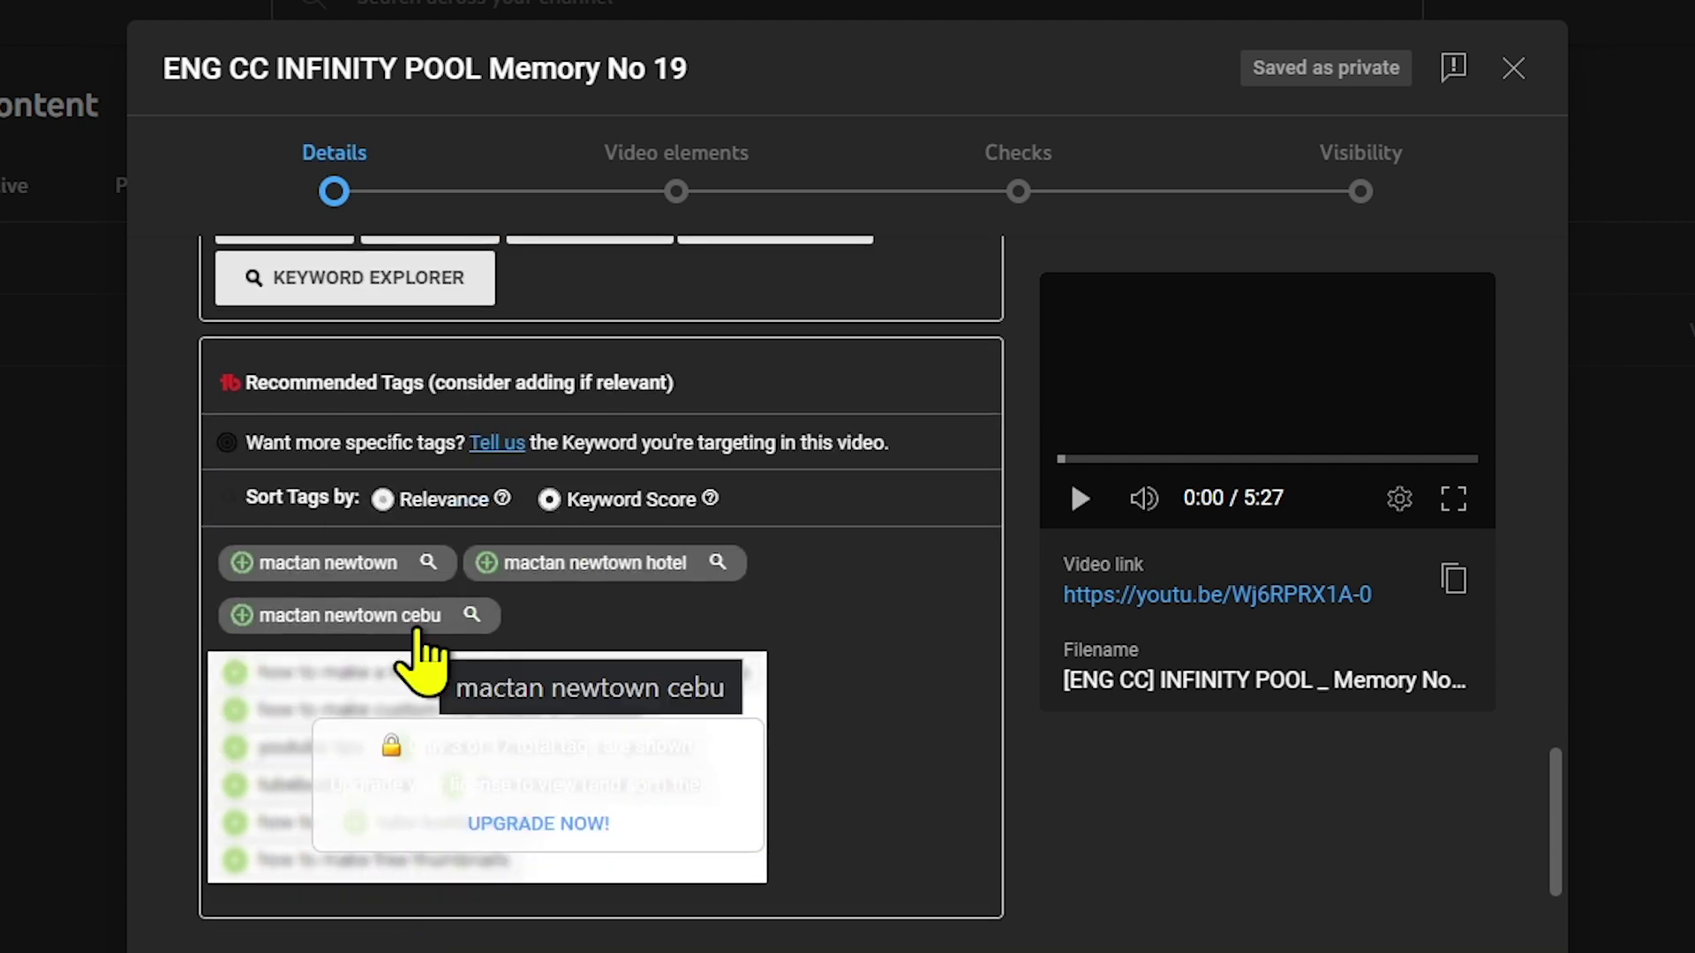
scroll(745, 896, down, 1)
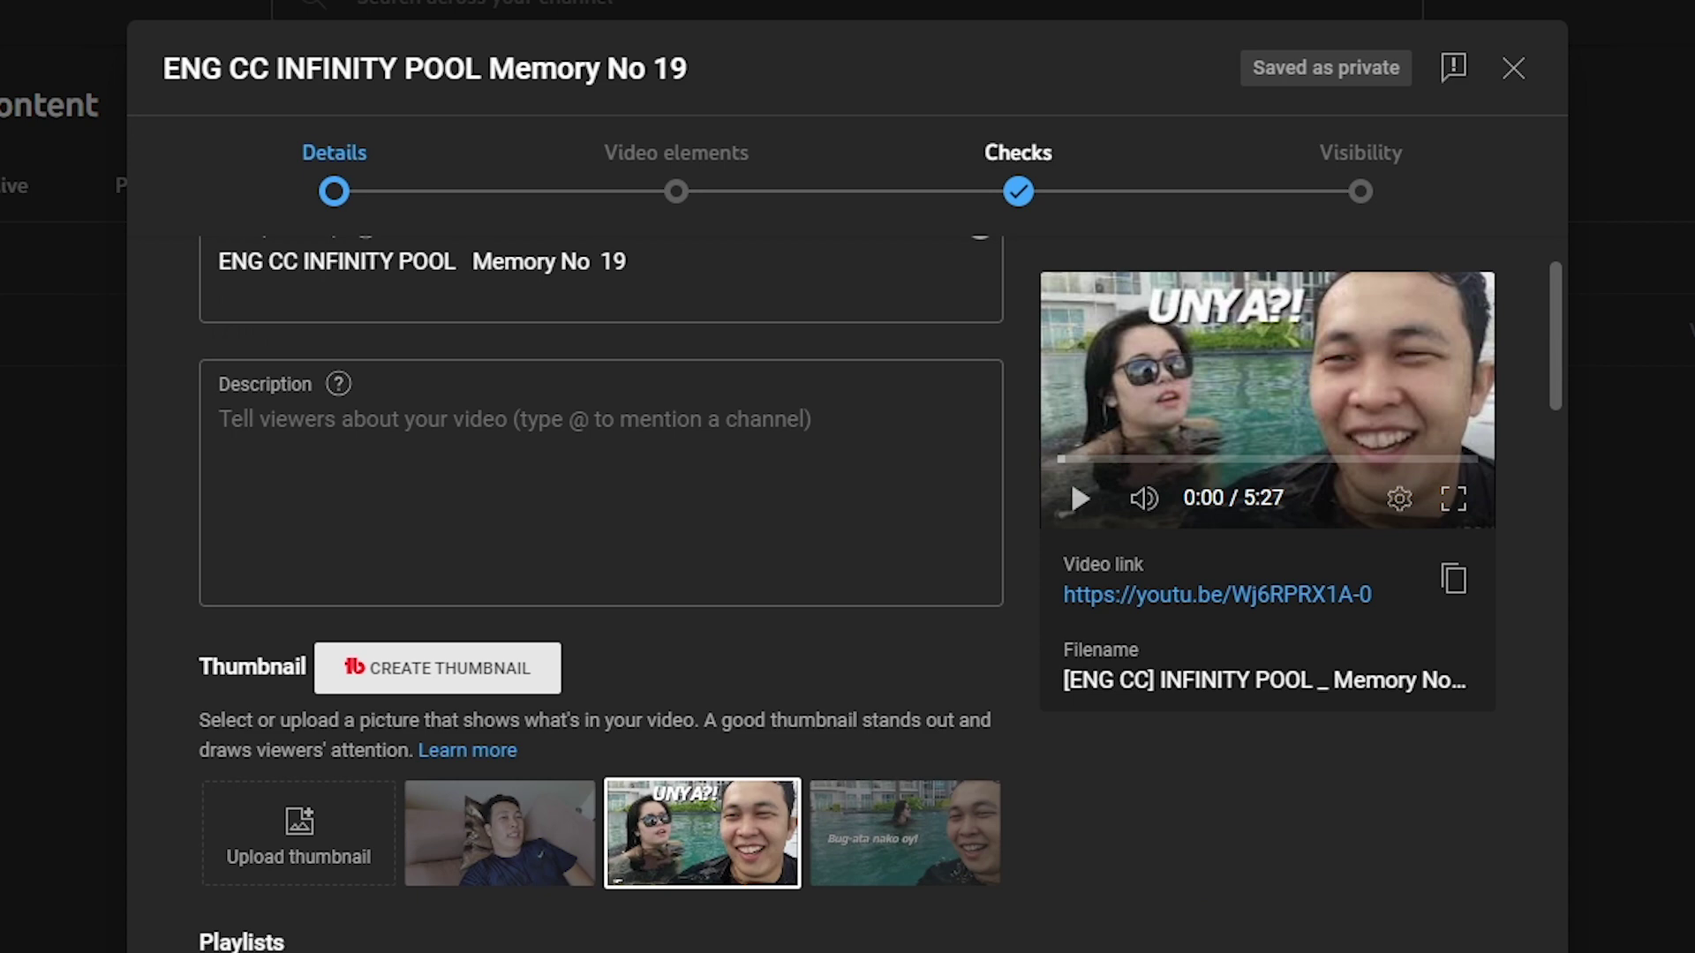
Open TubeBuddy's Thumbnail Generator with CREATE THUMBNAIL, reaching its Background step
click(528, 693)
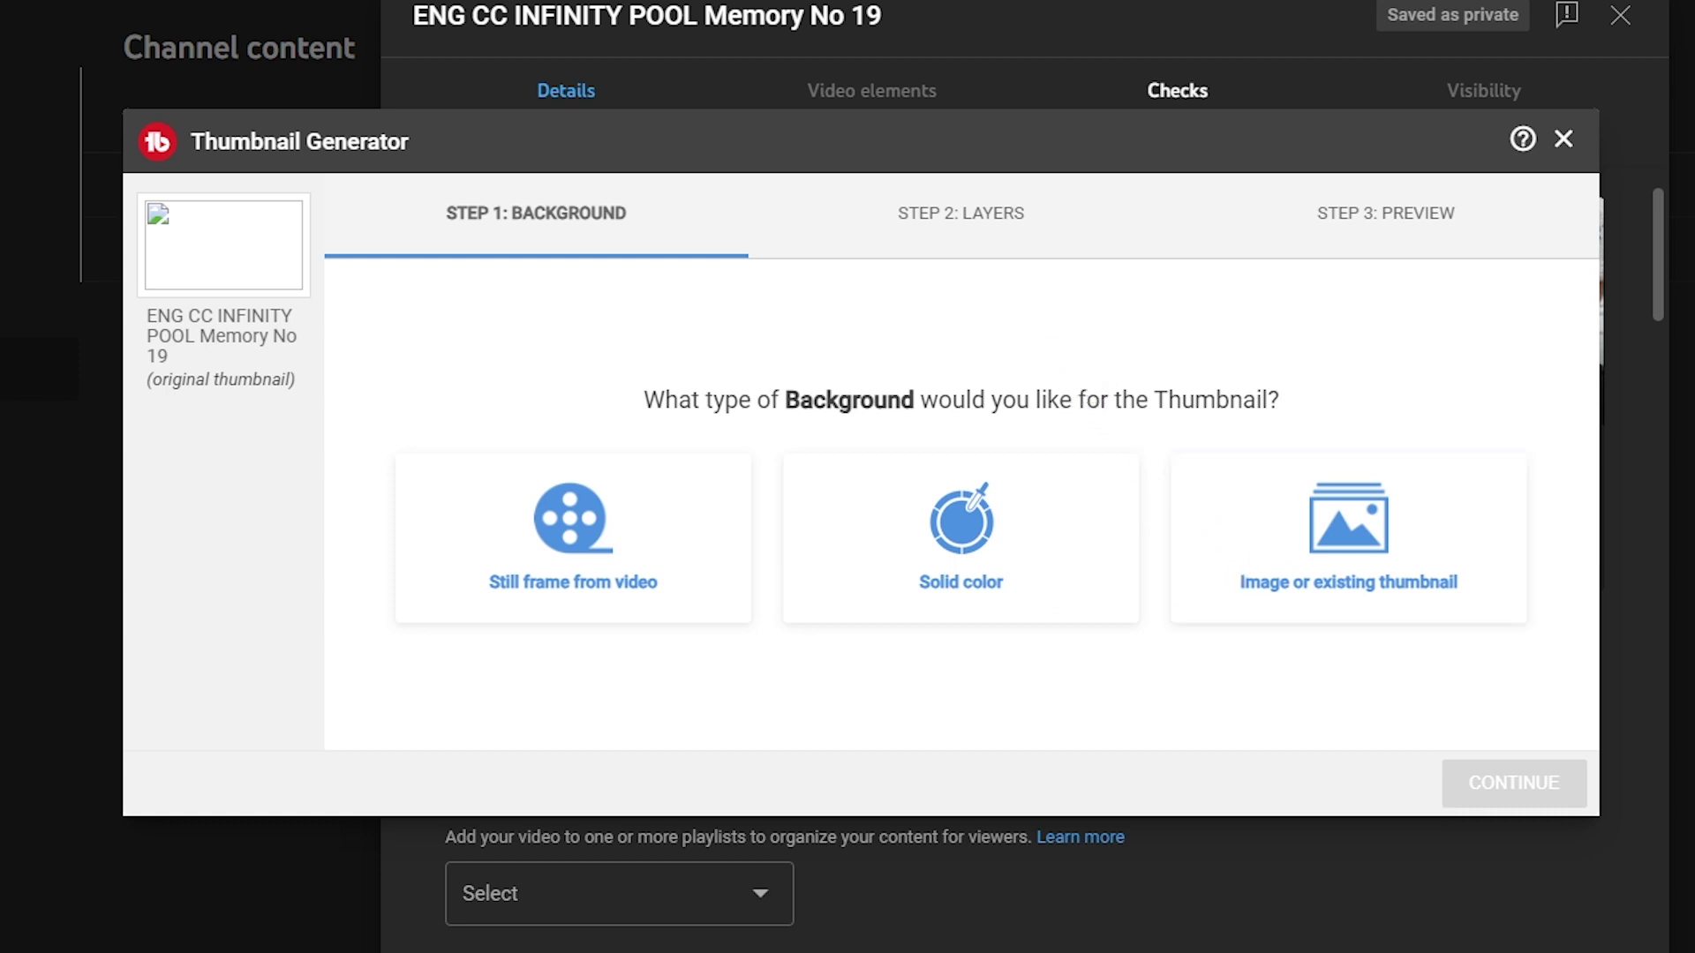
Close the thumbnail generator, answer 'Yes, it's made for kids', and advance through Video elements and Checks
click(1570, 140)
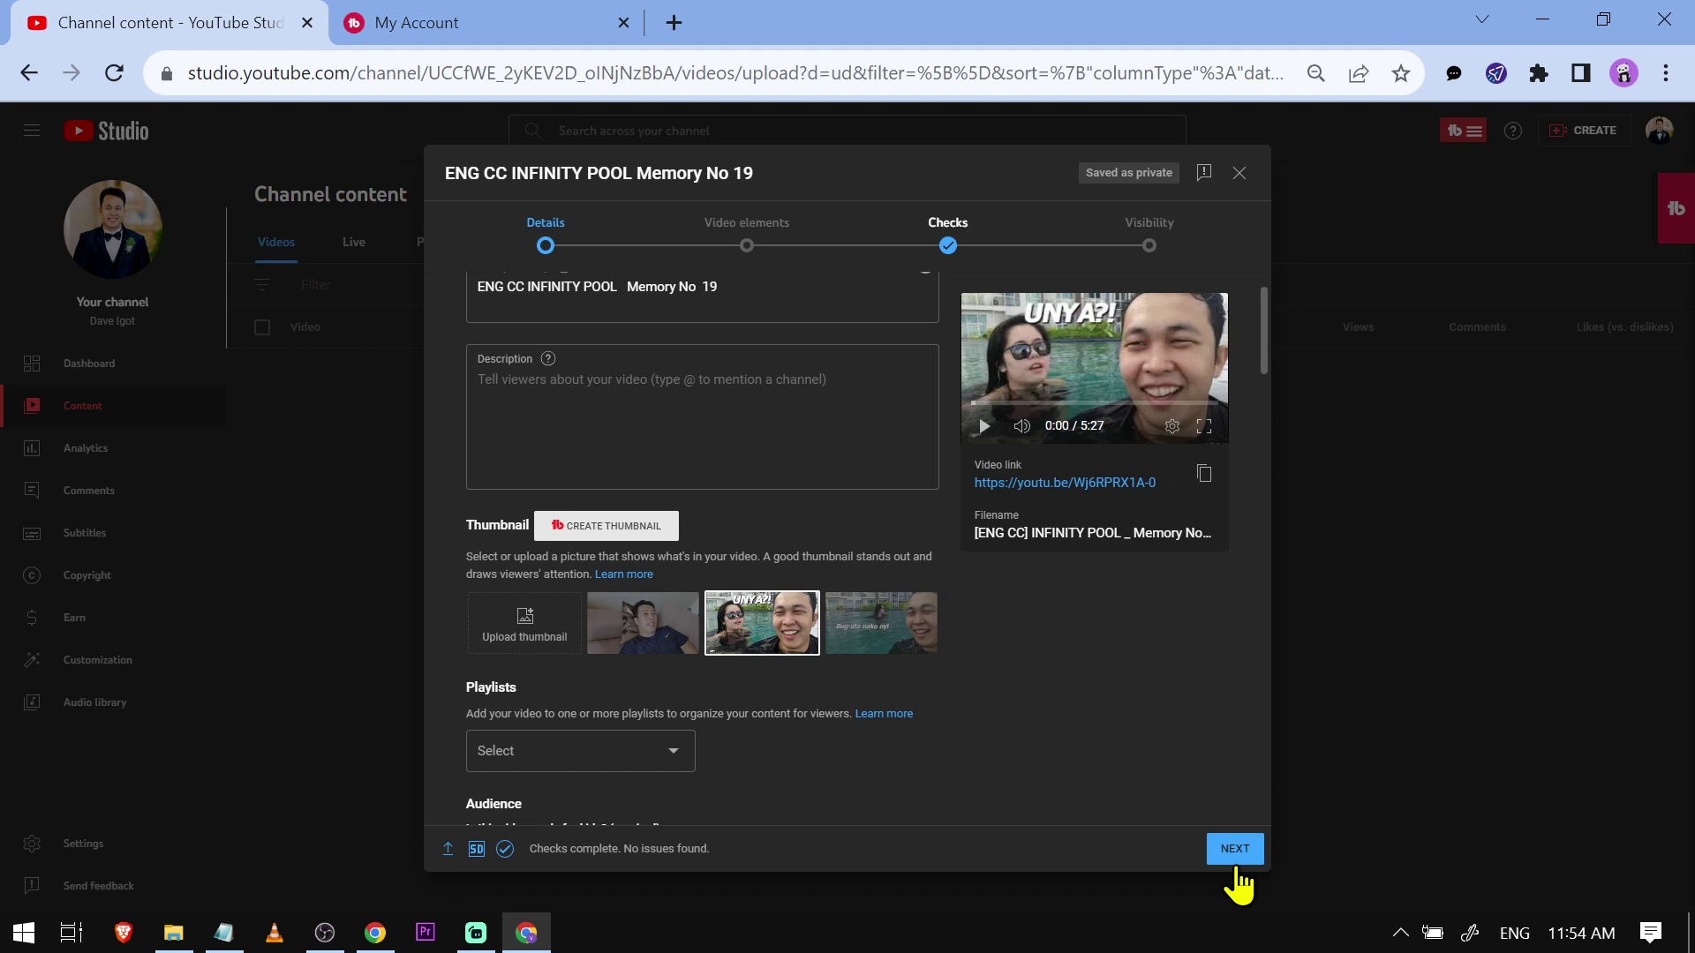
click(1236, 863)
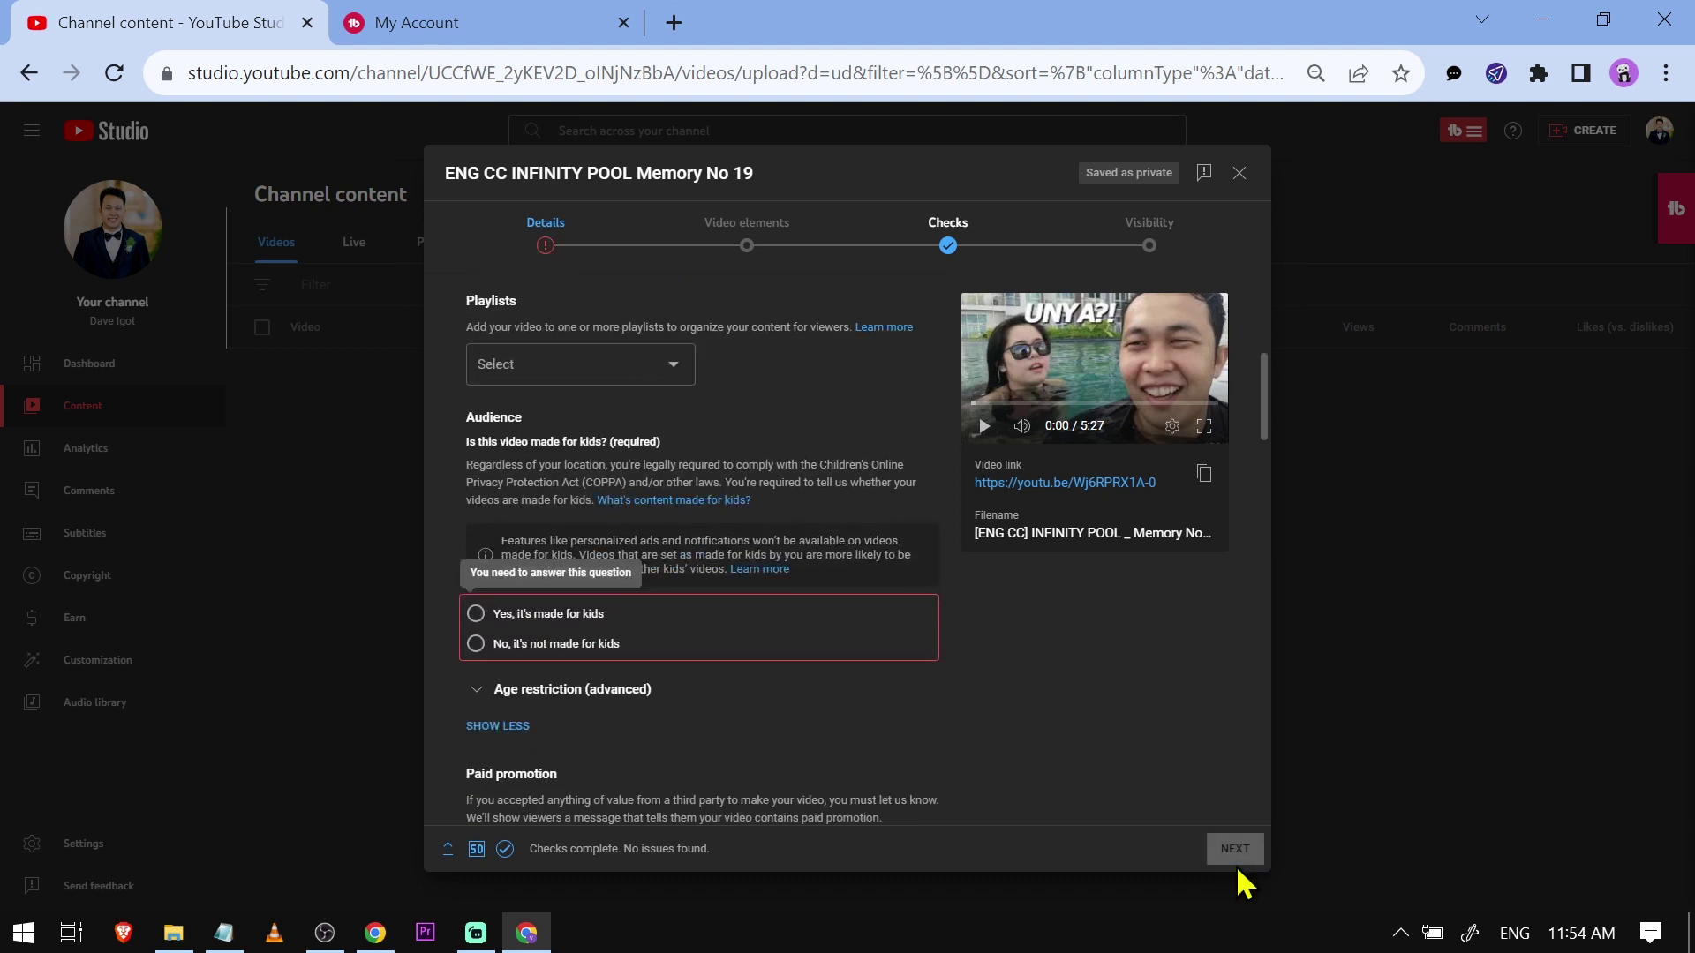
click(581, 615)
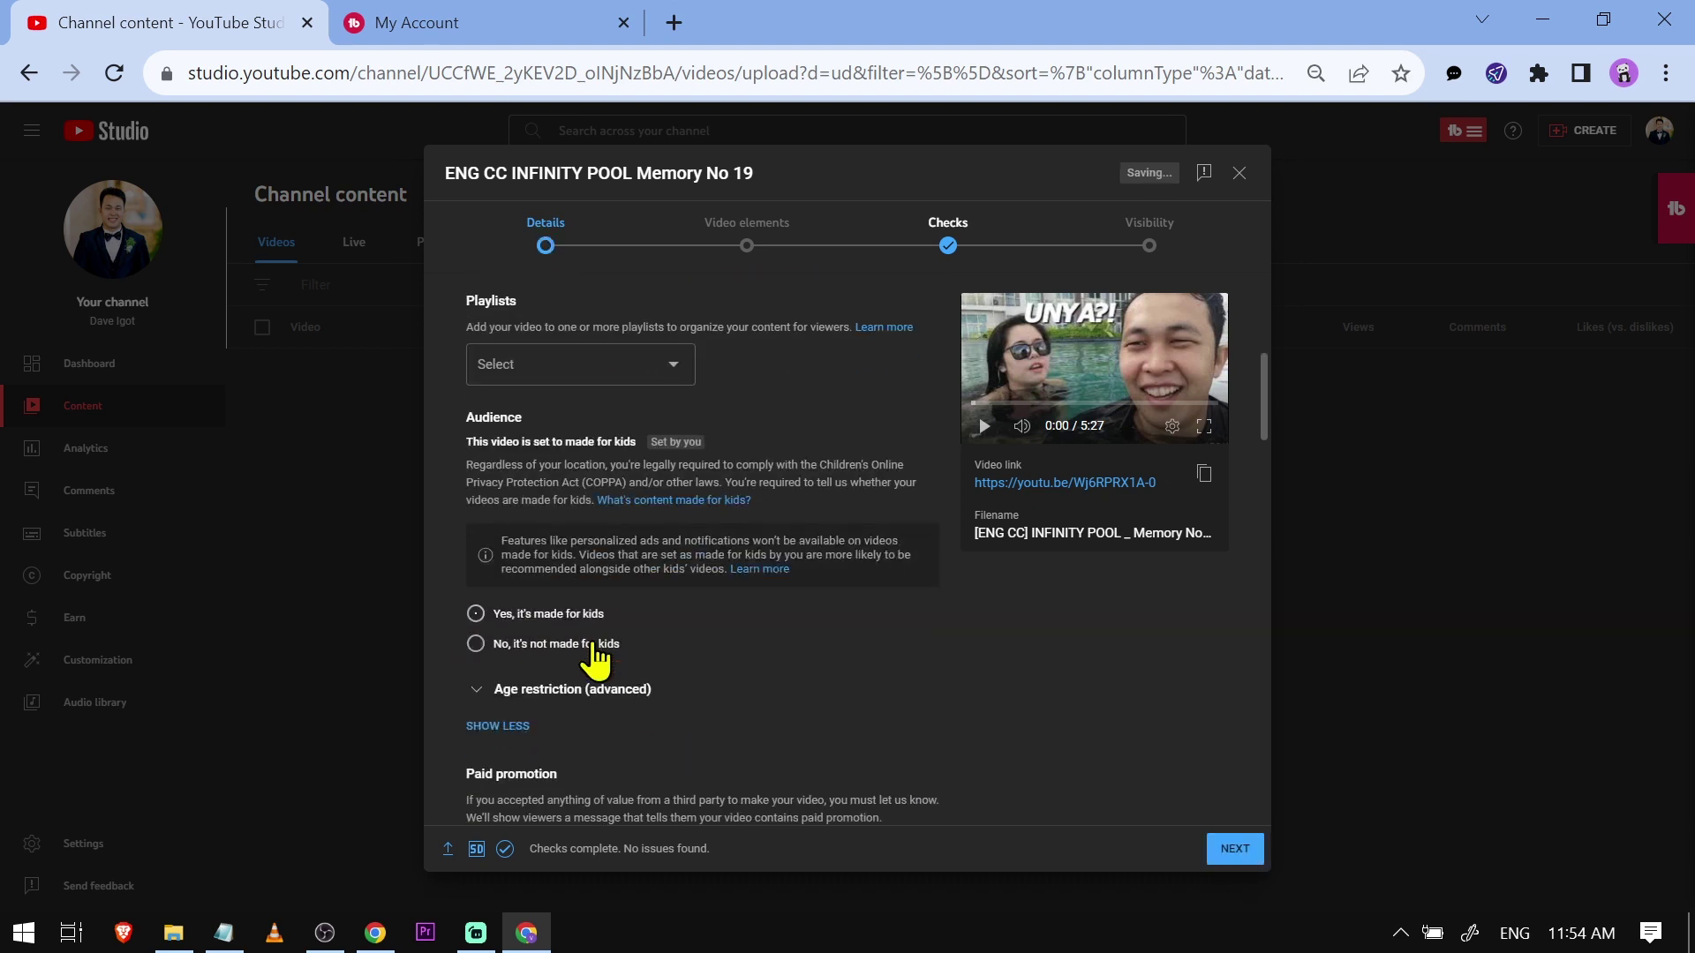
click(1230, 861)
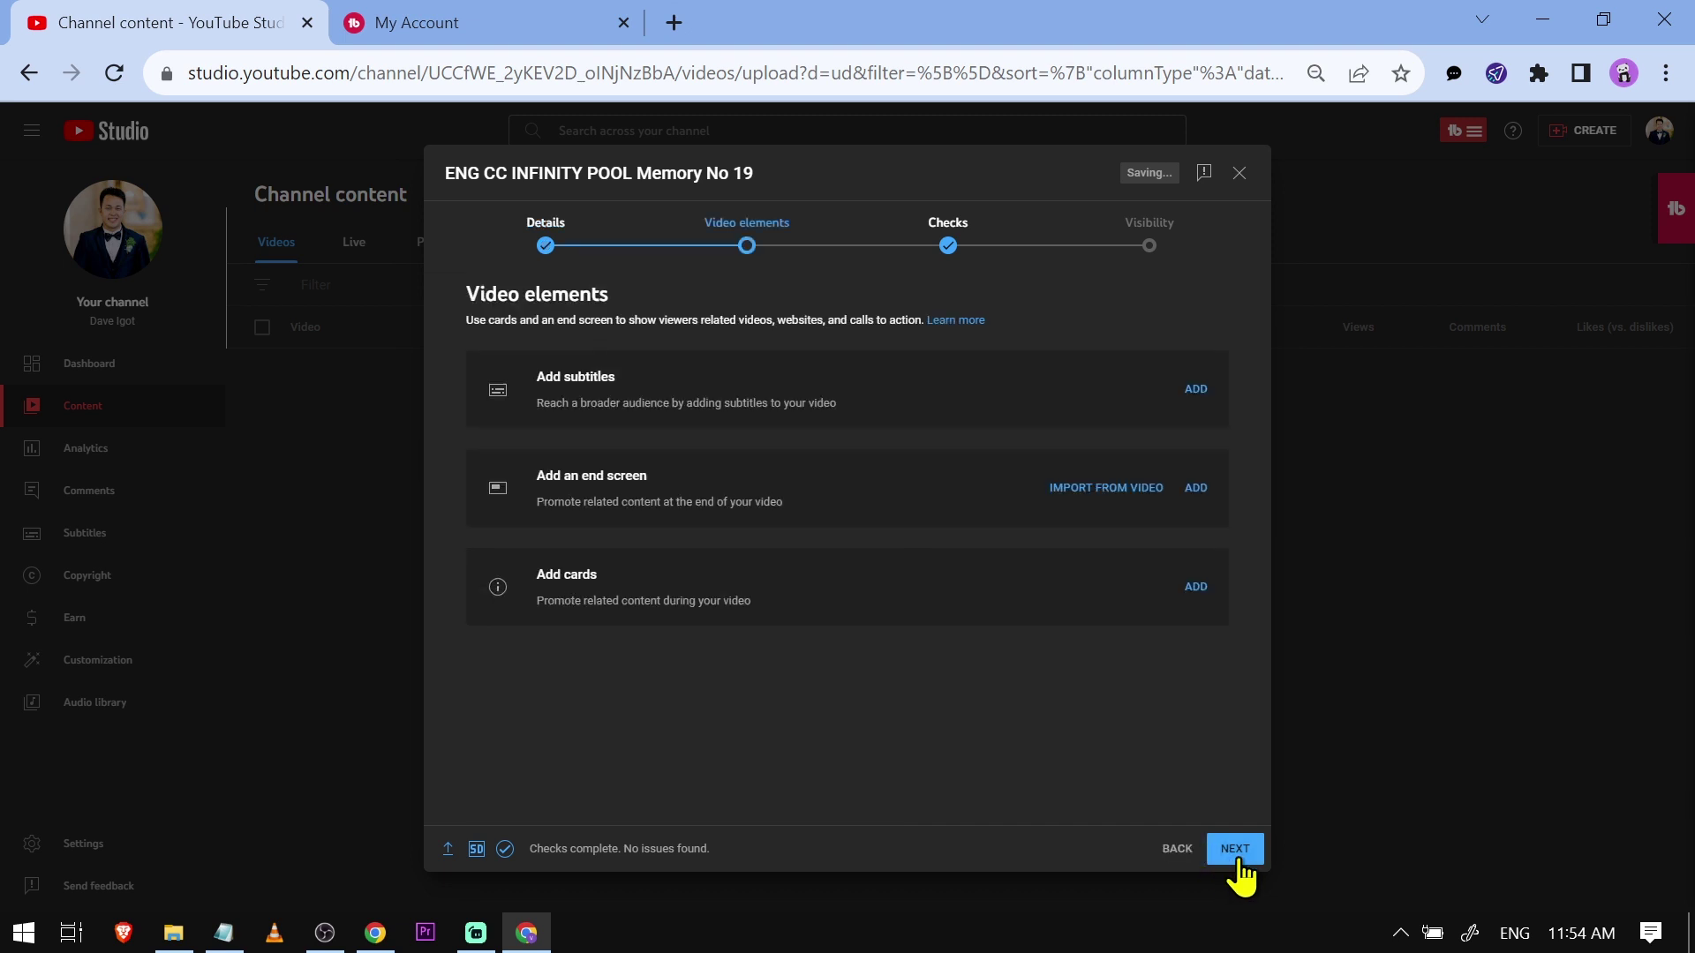
click(1235, 856)
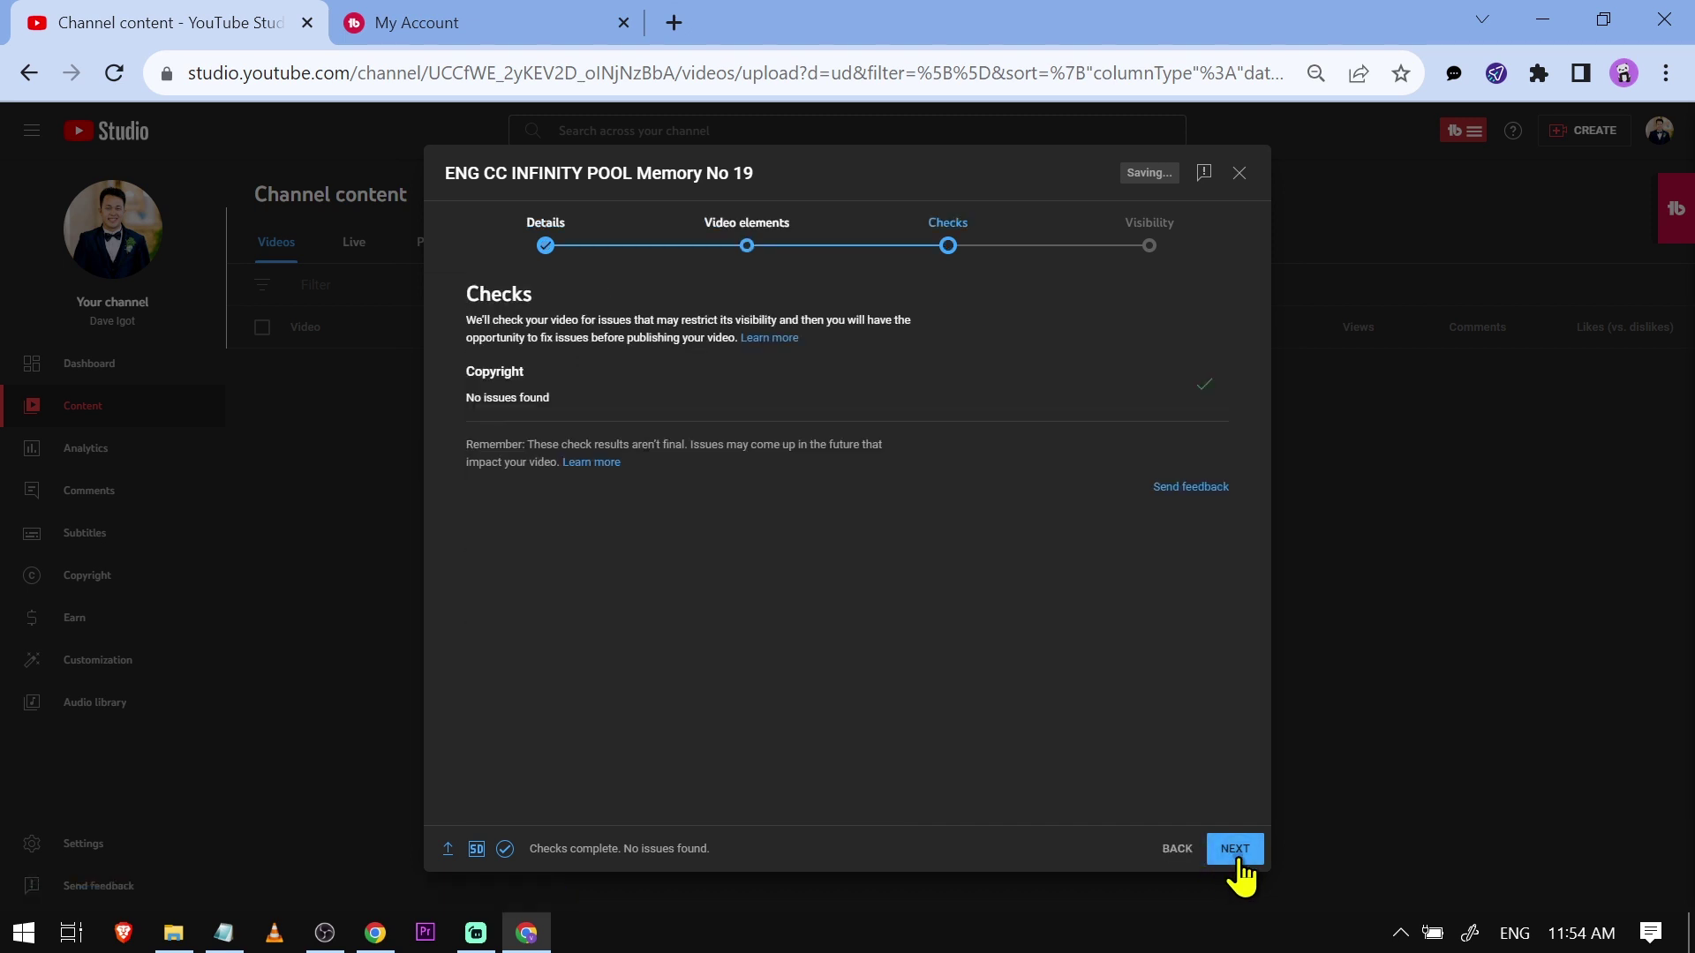
click(1236, 856)
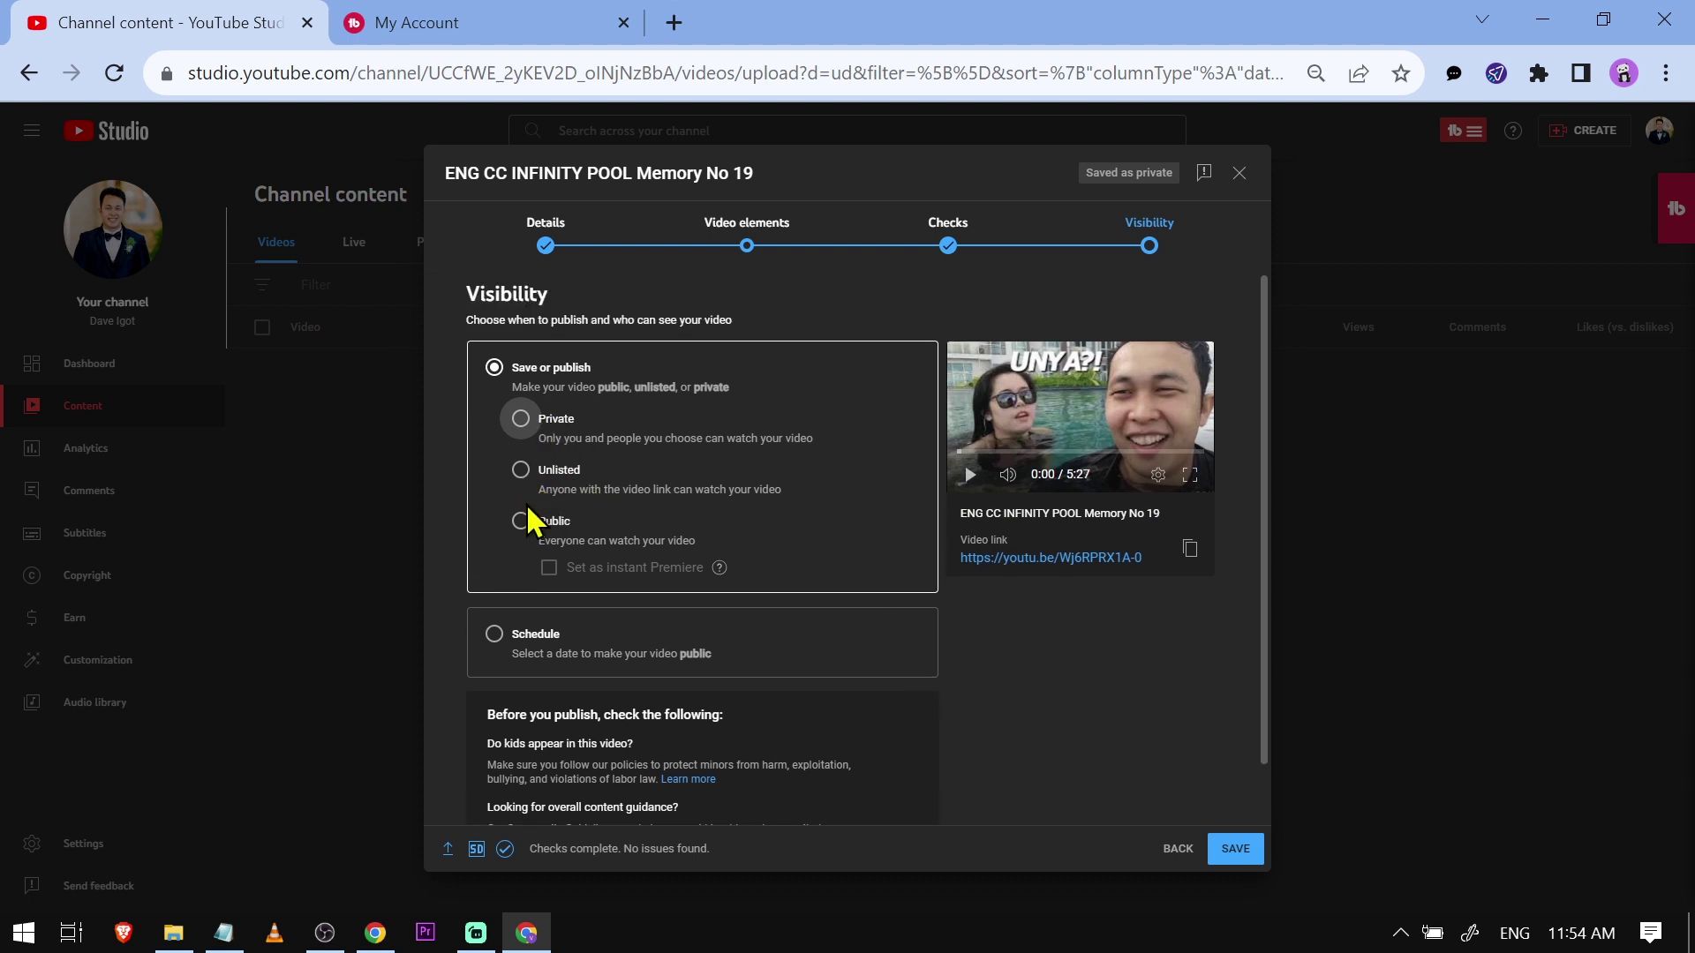
Choose Public visibility and expand the Schedule option on the Visibility step
click(522, 527)
scroll(521, 539, down, 1)
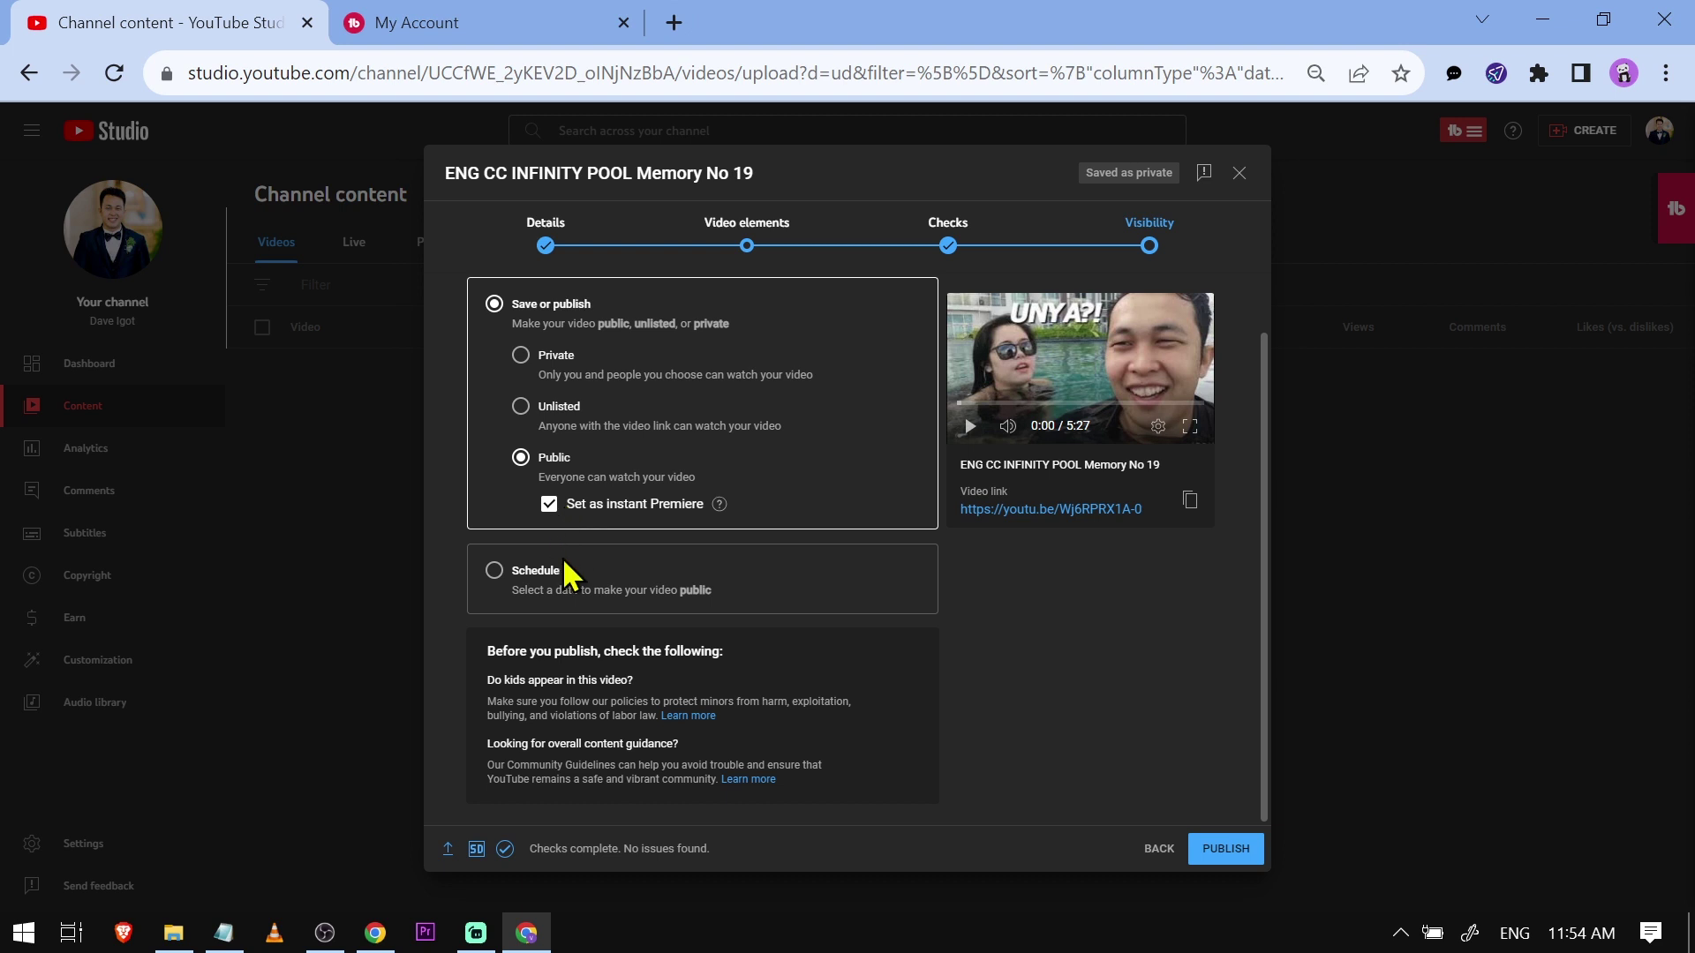
click(547, 581)
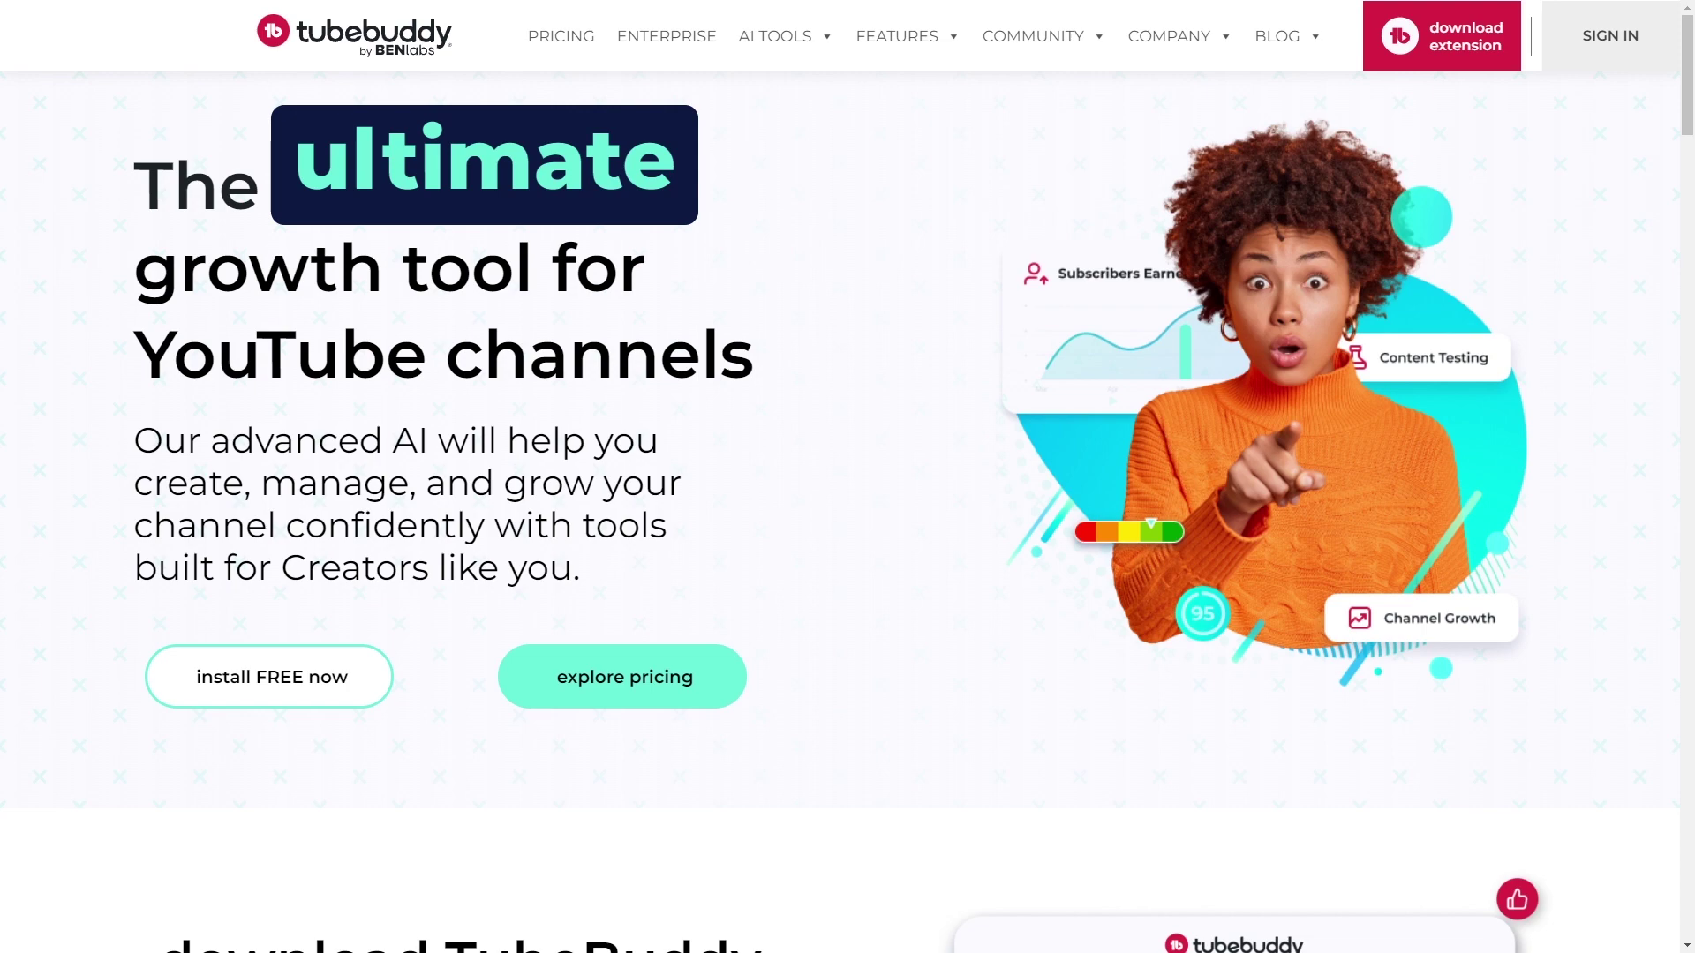
Open the TubeBuddy pricing page and scroll through the plan feature comparison tables
click(622, 676)
scroll(848, 477, down, 4)
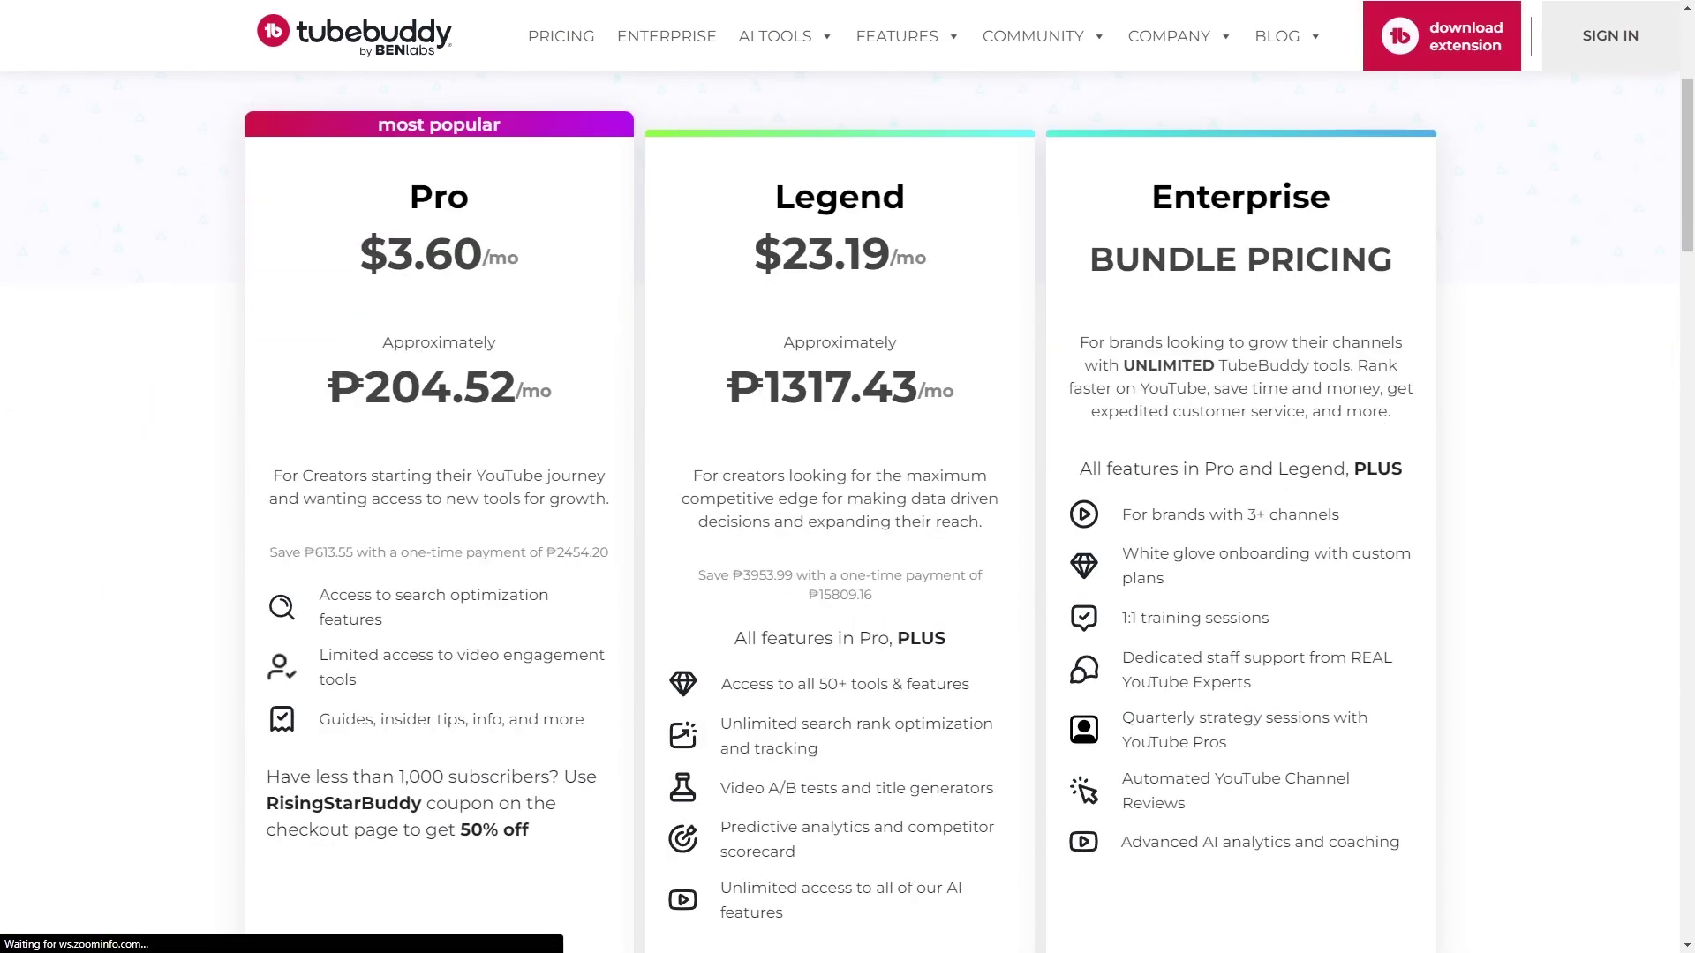
scroll(848, 477, down, 10)
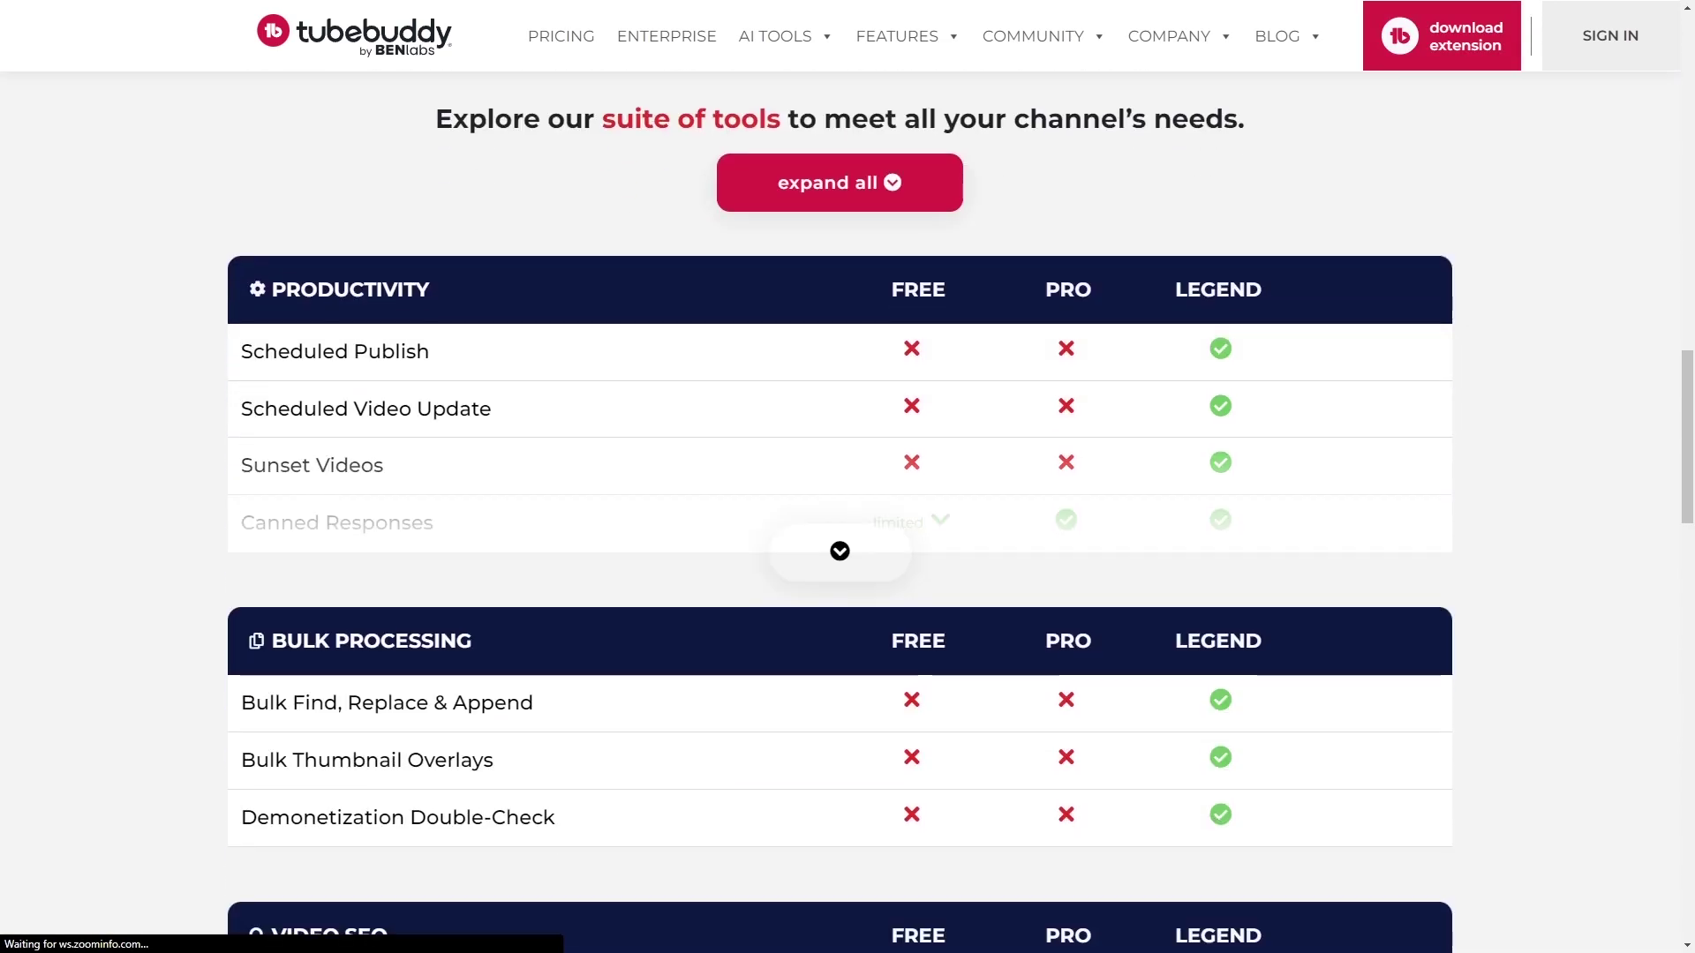
scroll(847, 477, down, 2)
scroll(847, 476, down, 7)
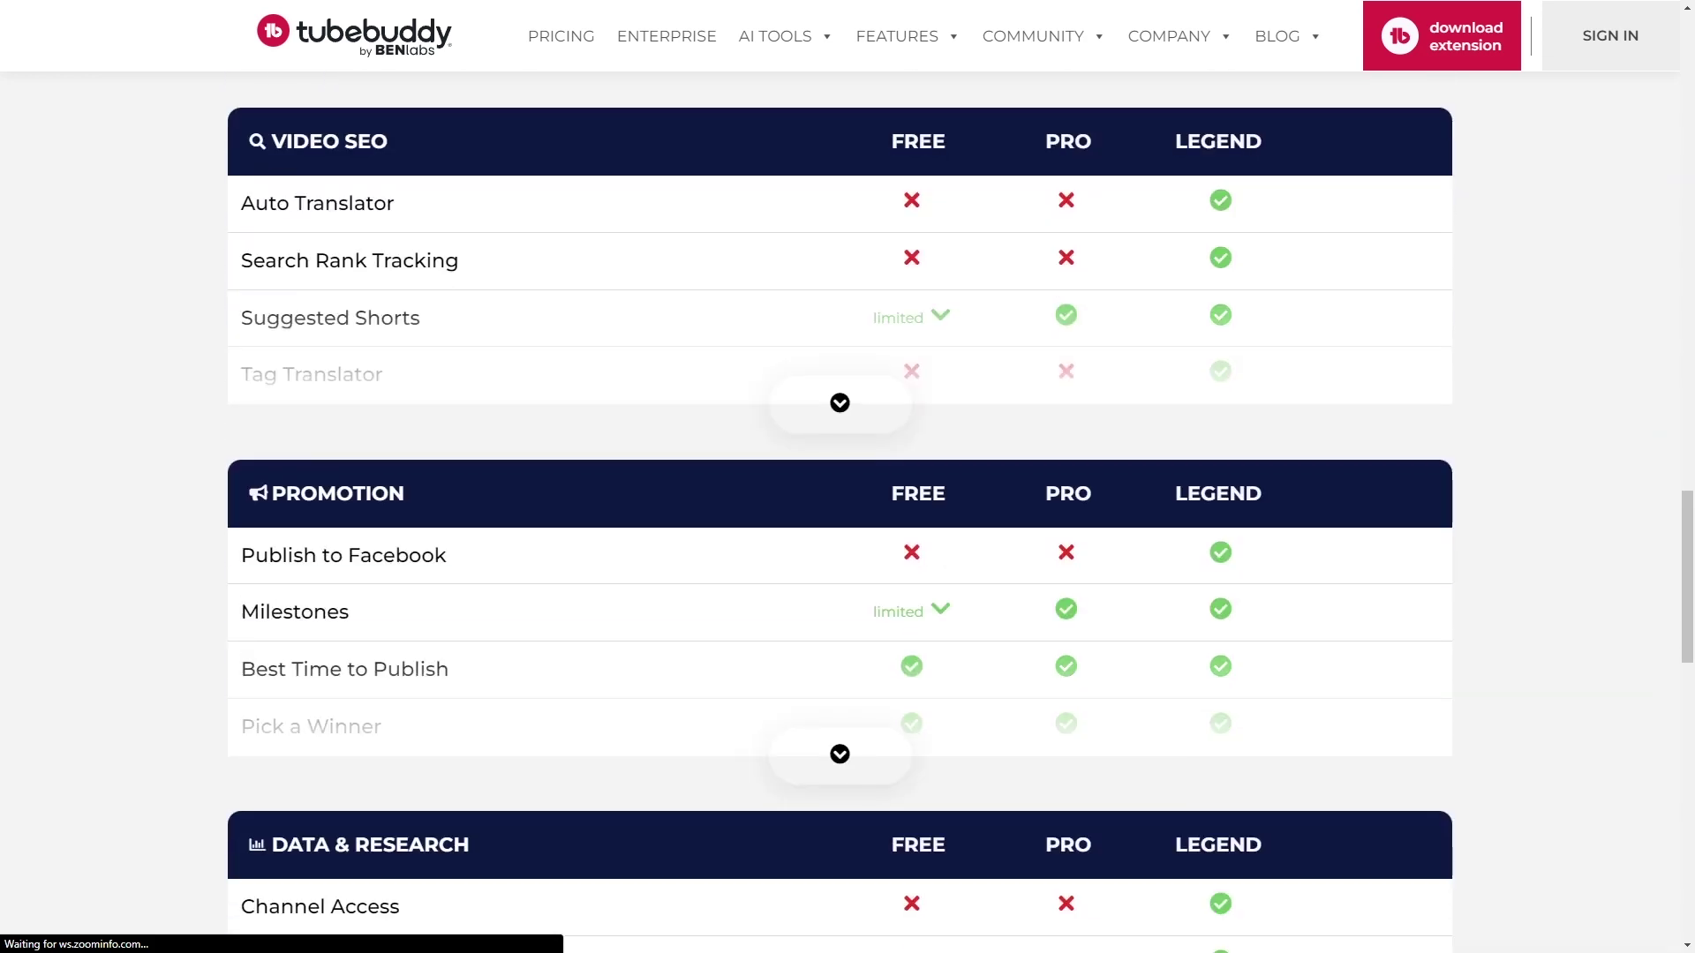
scroll(848, 477, down, 4)
scroll(847, 476, down, 5)
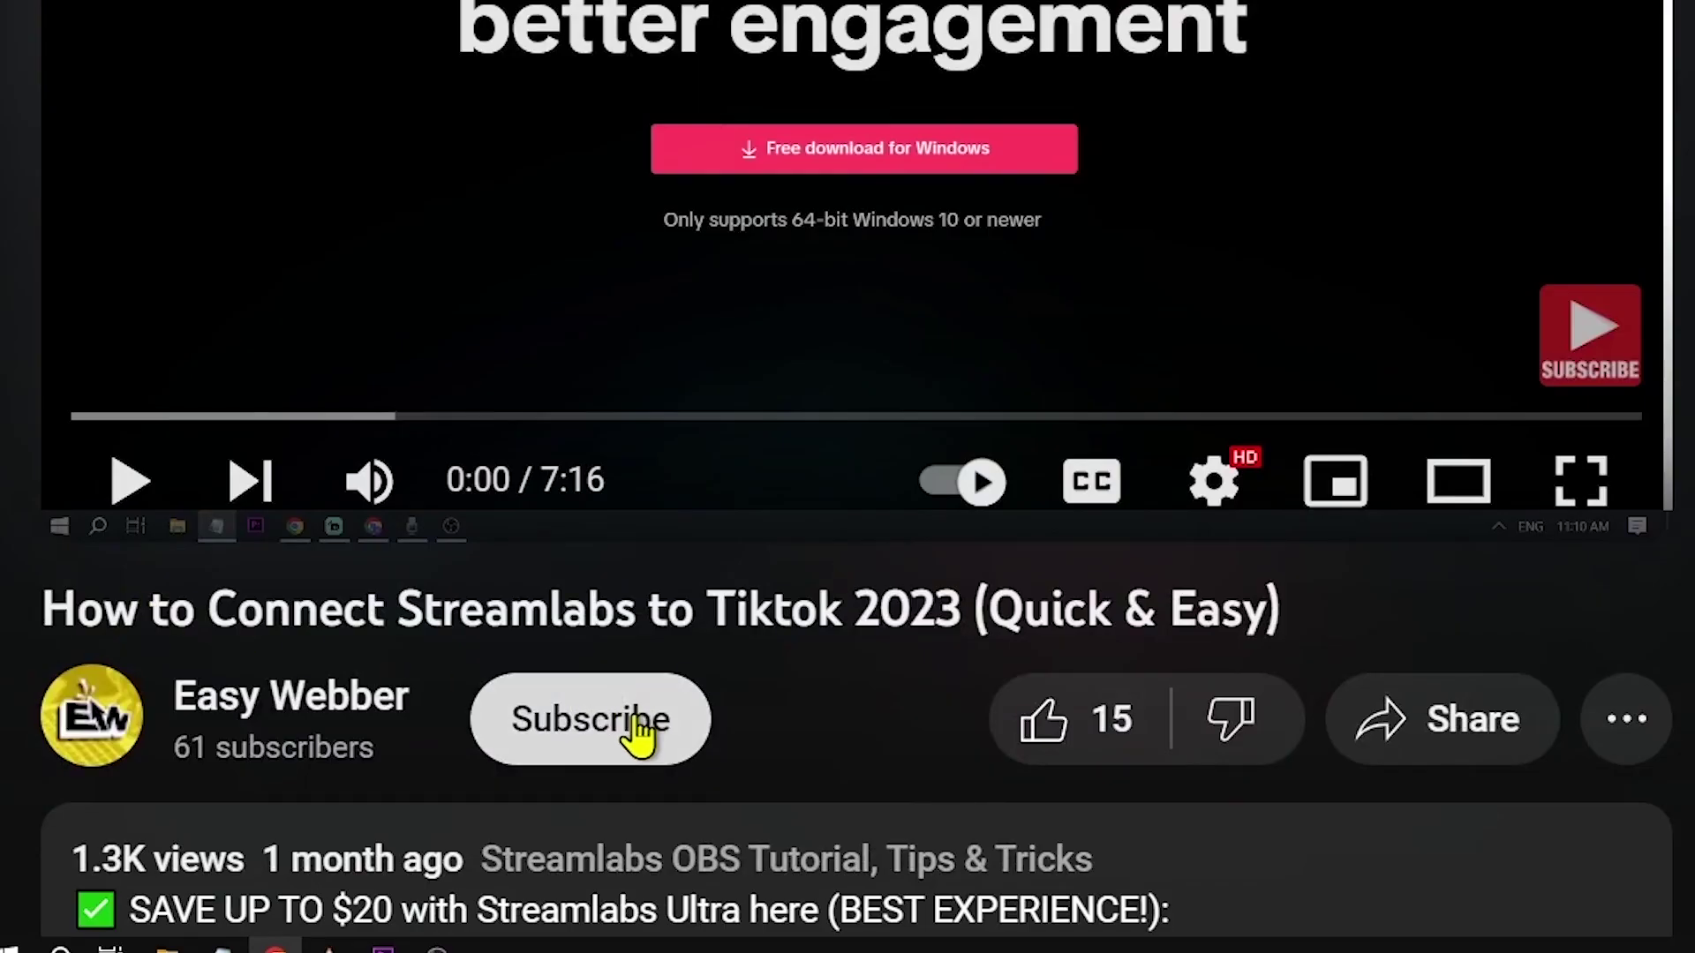
Subscribe to the tutorial's YouTube channel, set notifications to All, and like the video
click(638, 735)
click(817, 722)
click(718, 356)
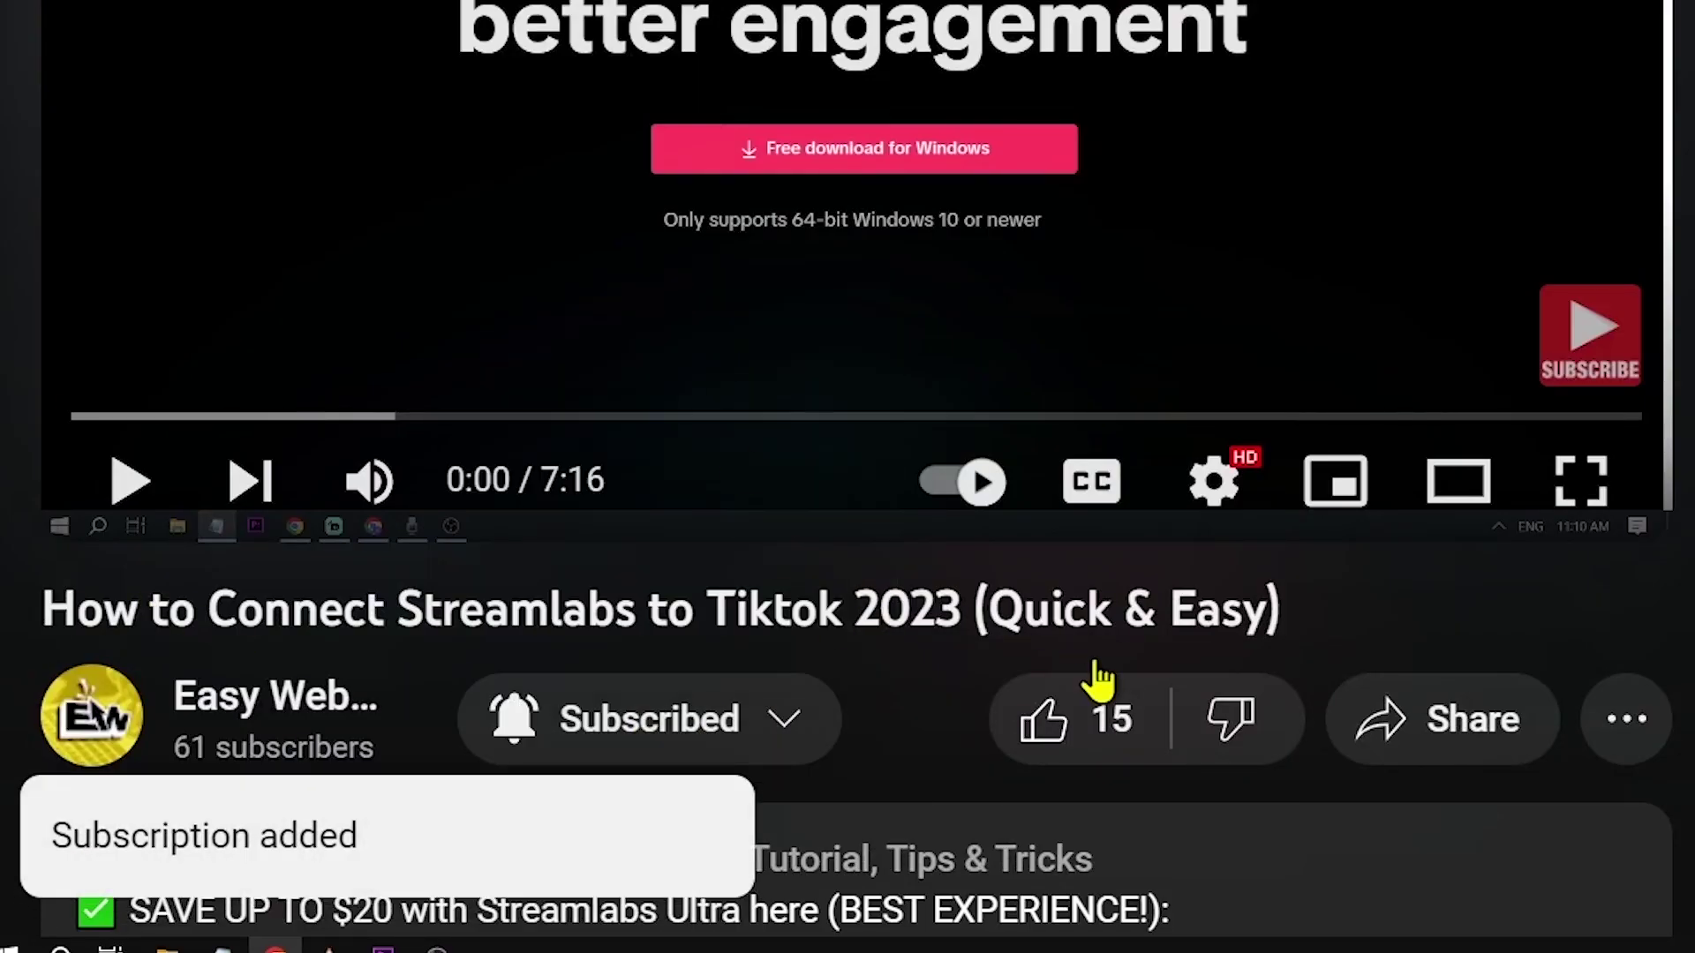
click(1117, 731)
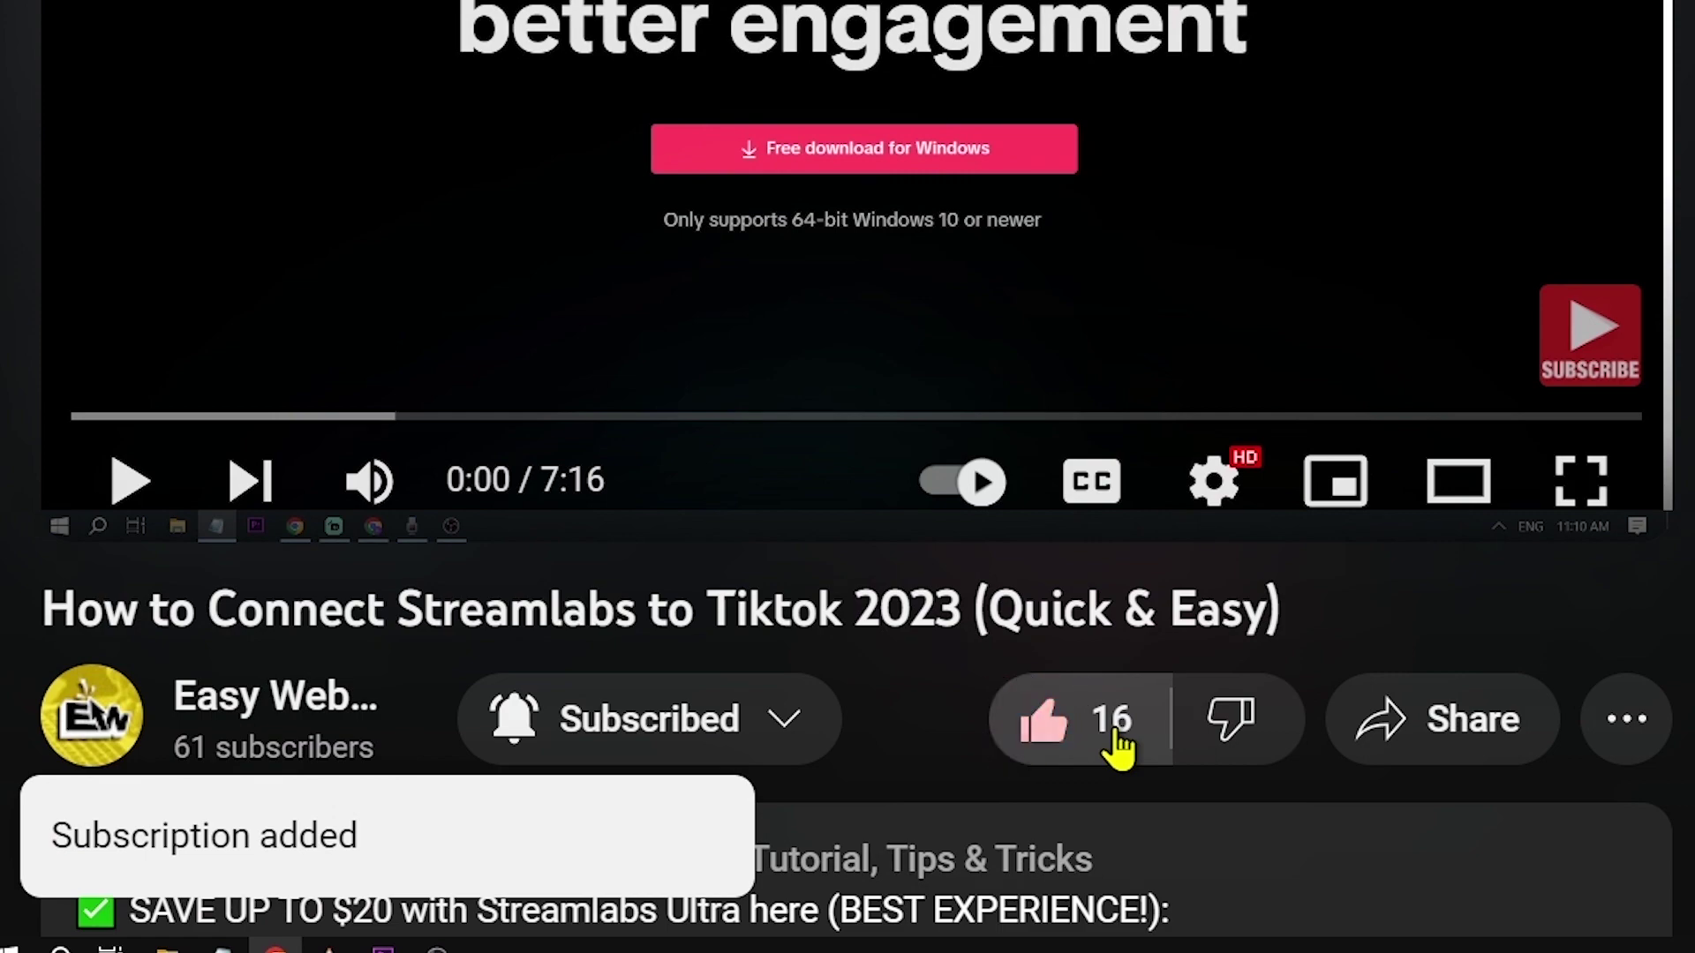